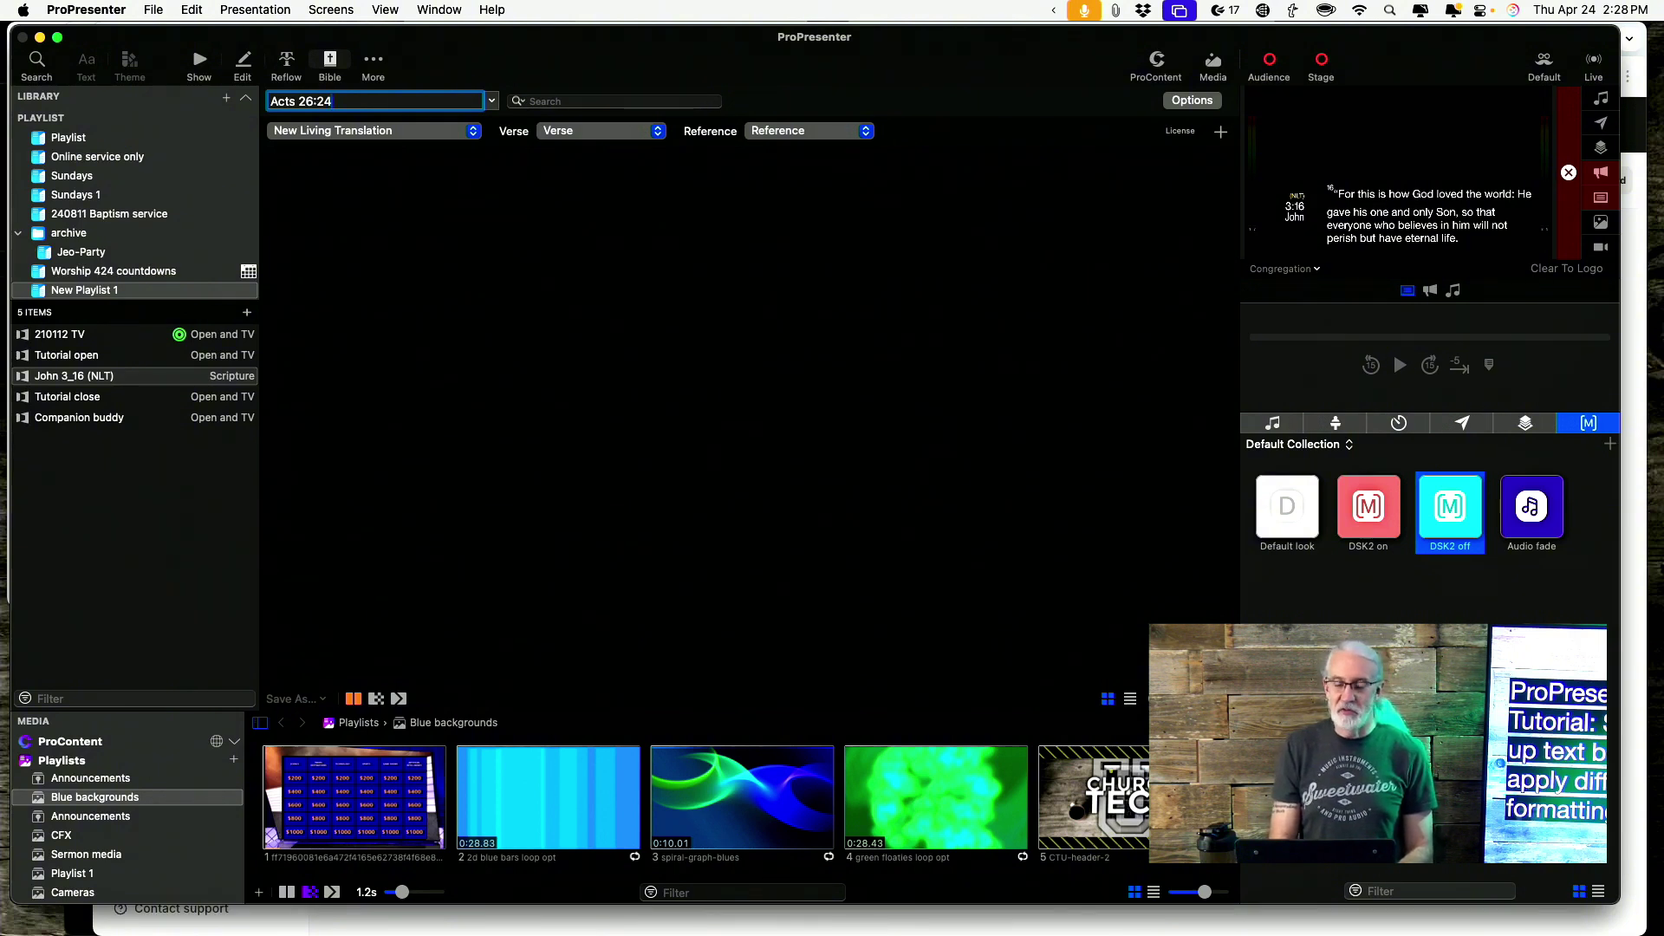
Look up Acts 26:24 in the New Living Translation and copy the verse to the selected John 3_16 (NLT) presentation
key(Return)
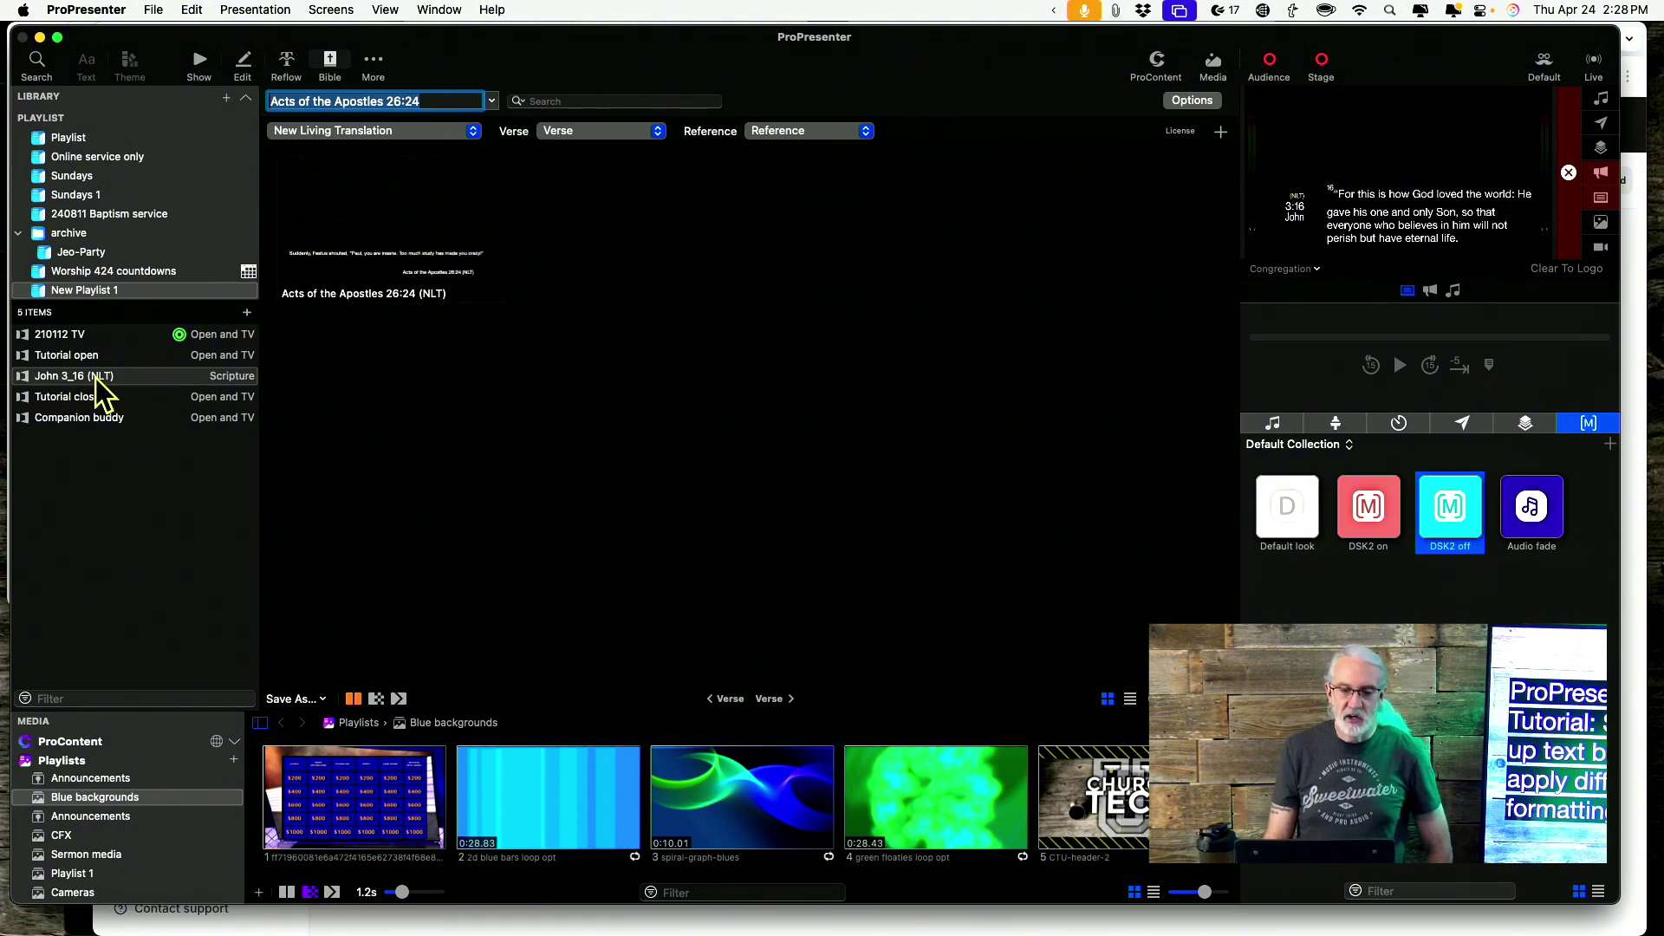
click(317, 702)
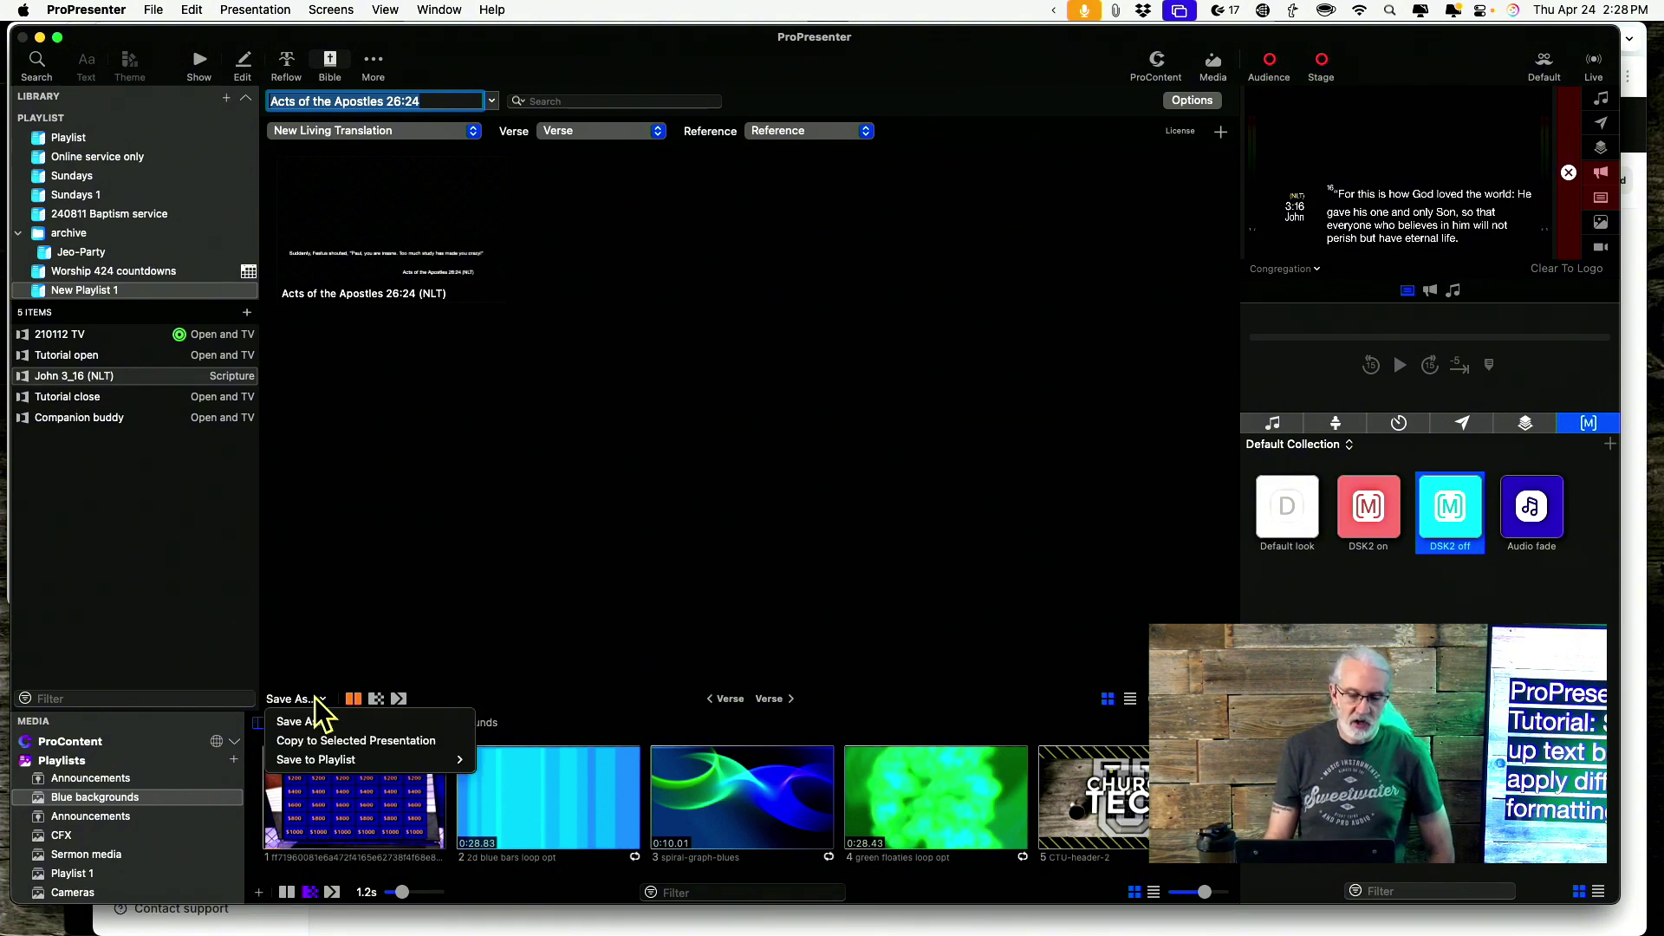
mouse_move(326, 761)
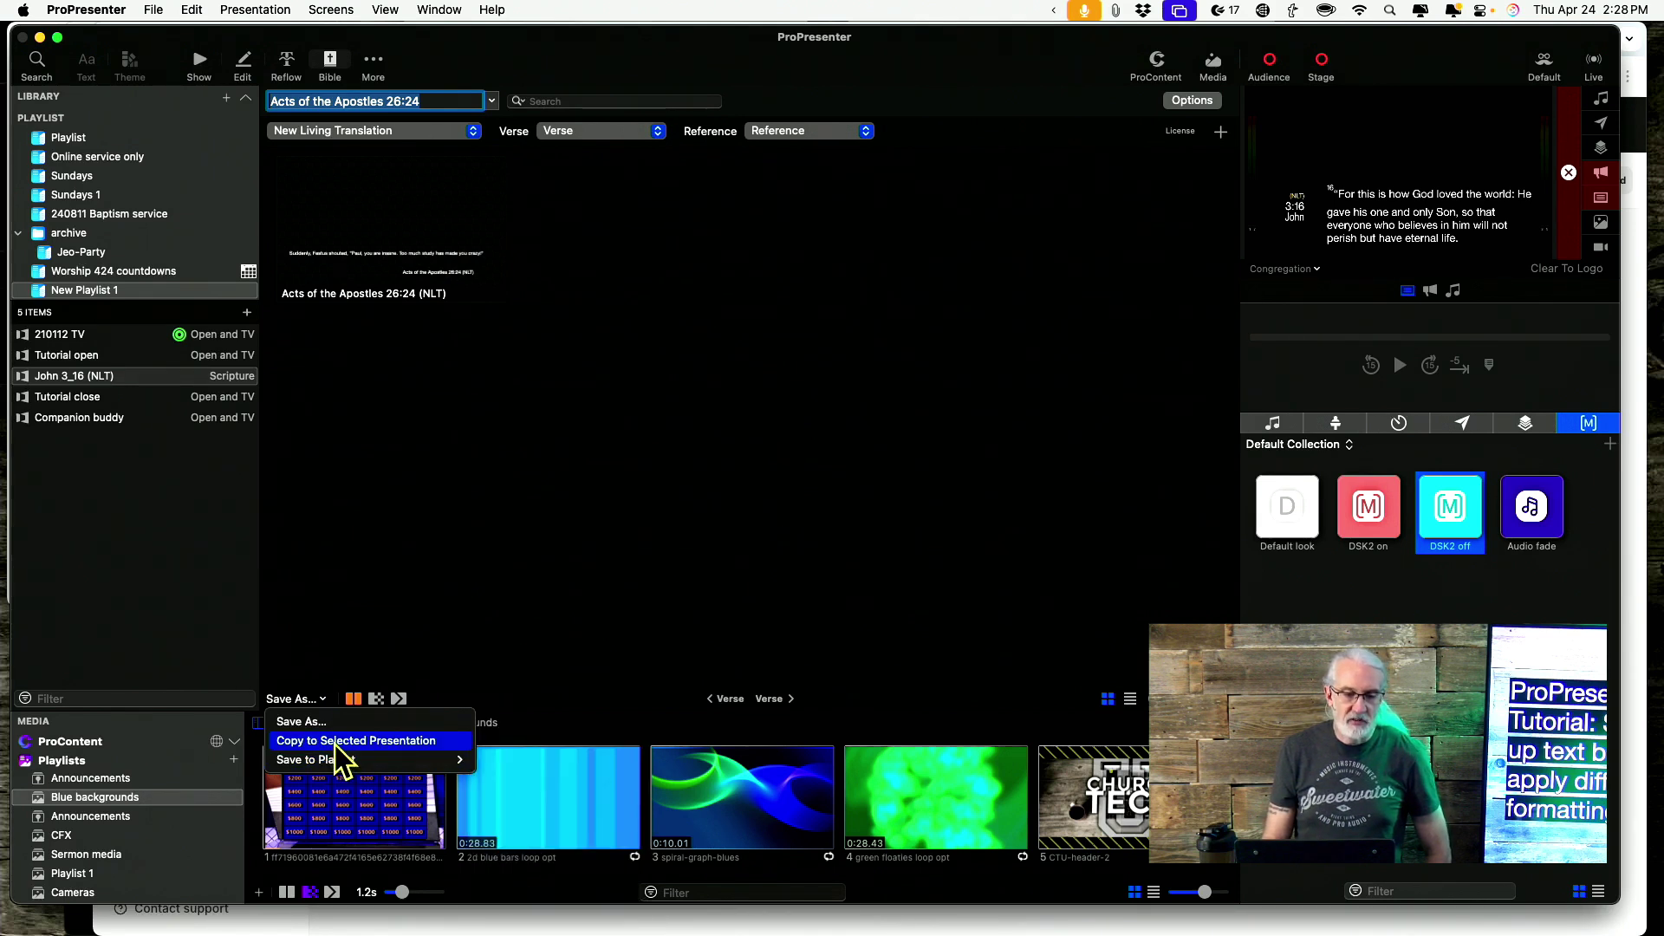
click(335, 743)
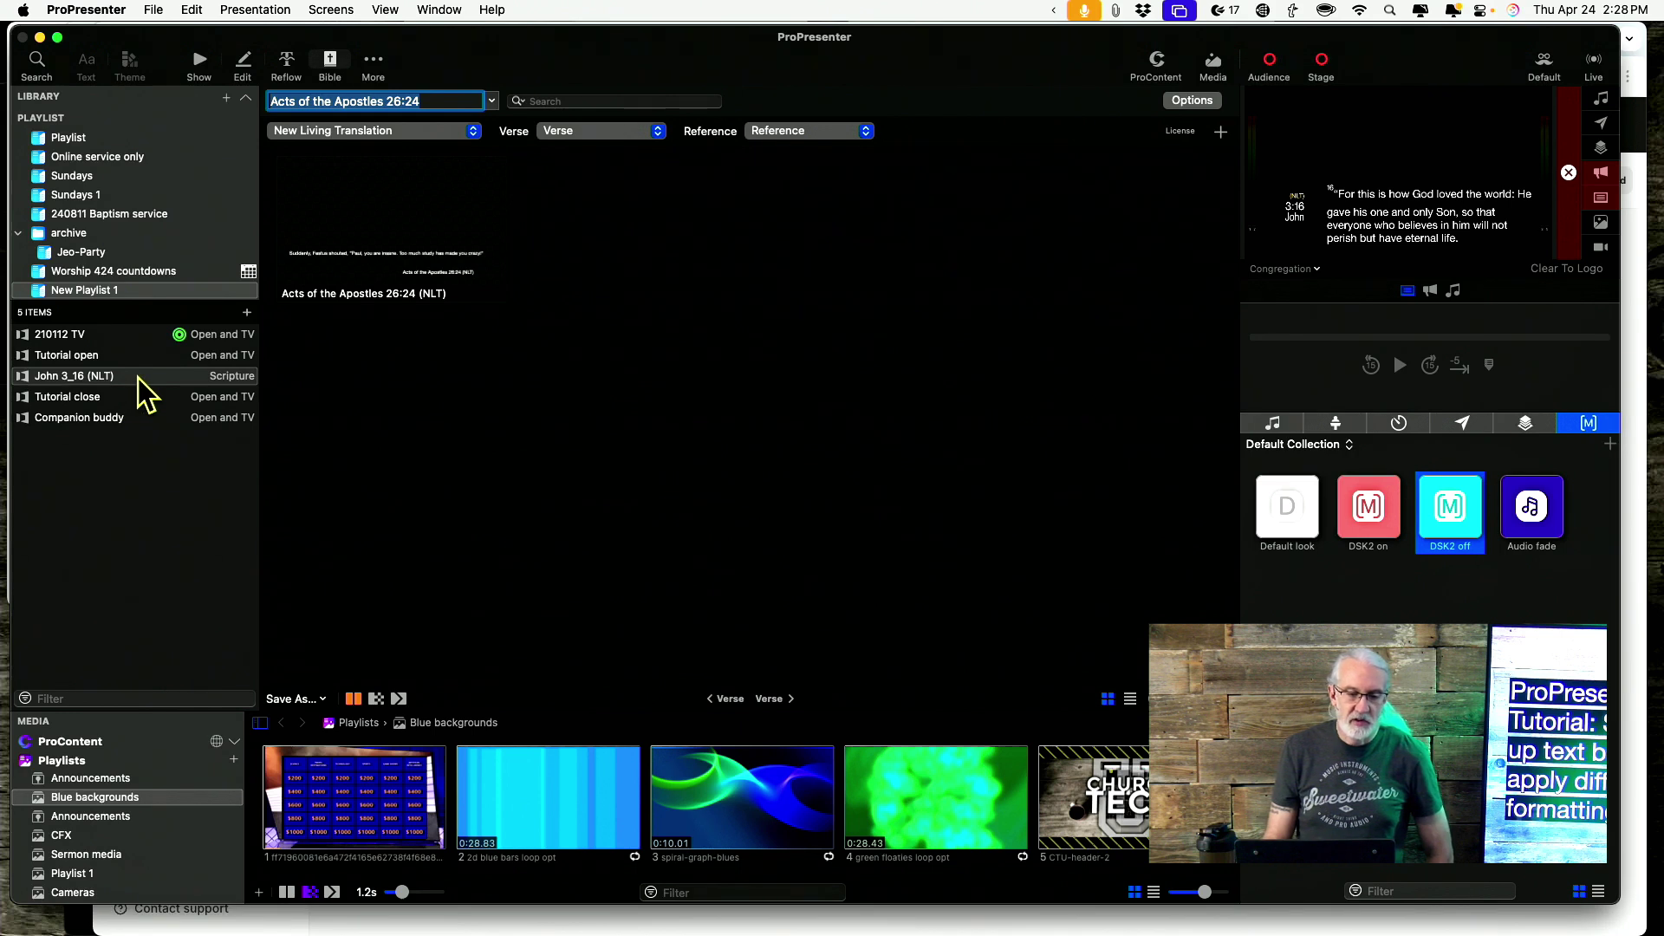
In the Reflow Editor, split the Acts 26:24 slide so "Too much study has made you crazy!" starts a new slide
click(200, 62)
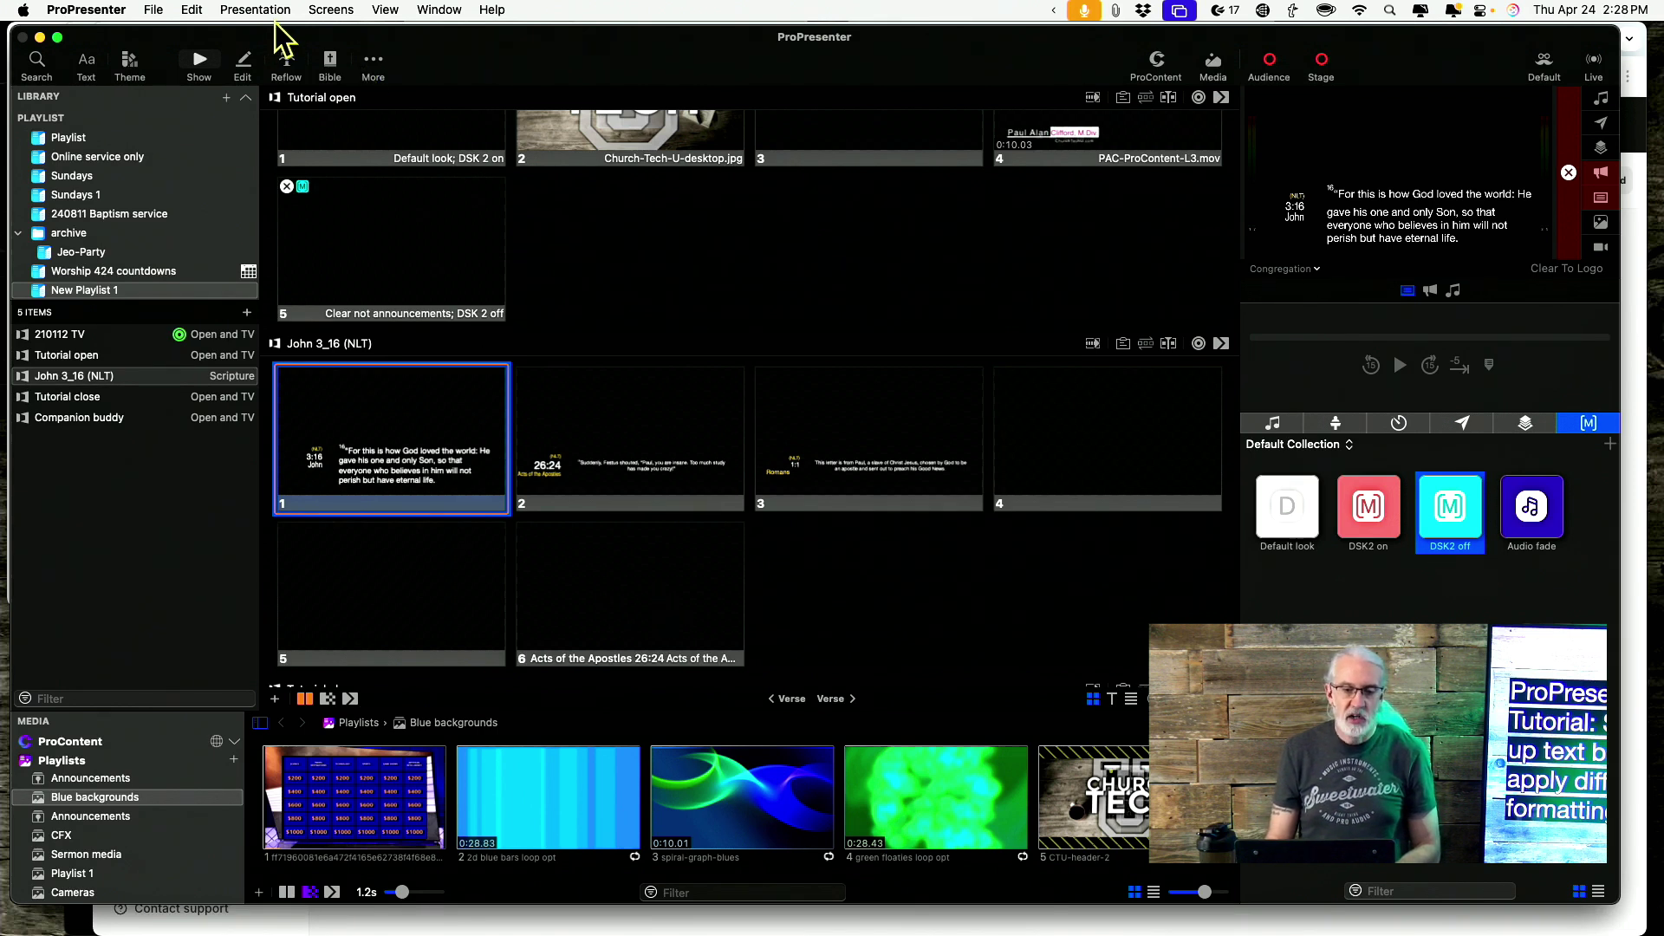
click(286, 62)
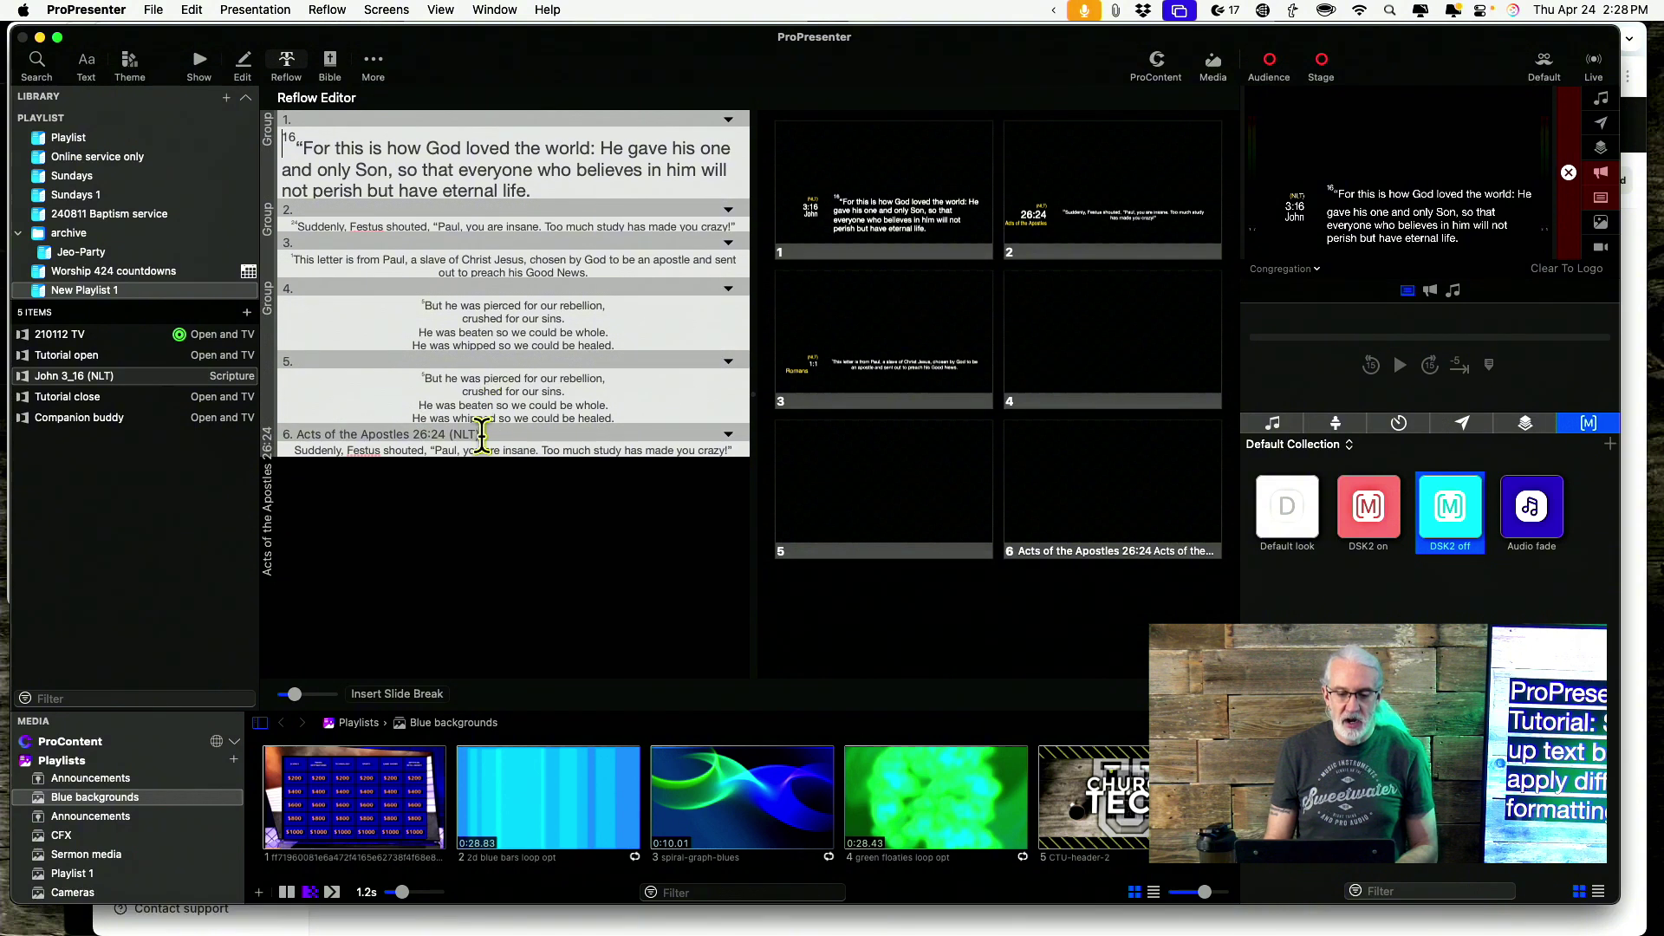
click(647, 450)
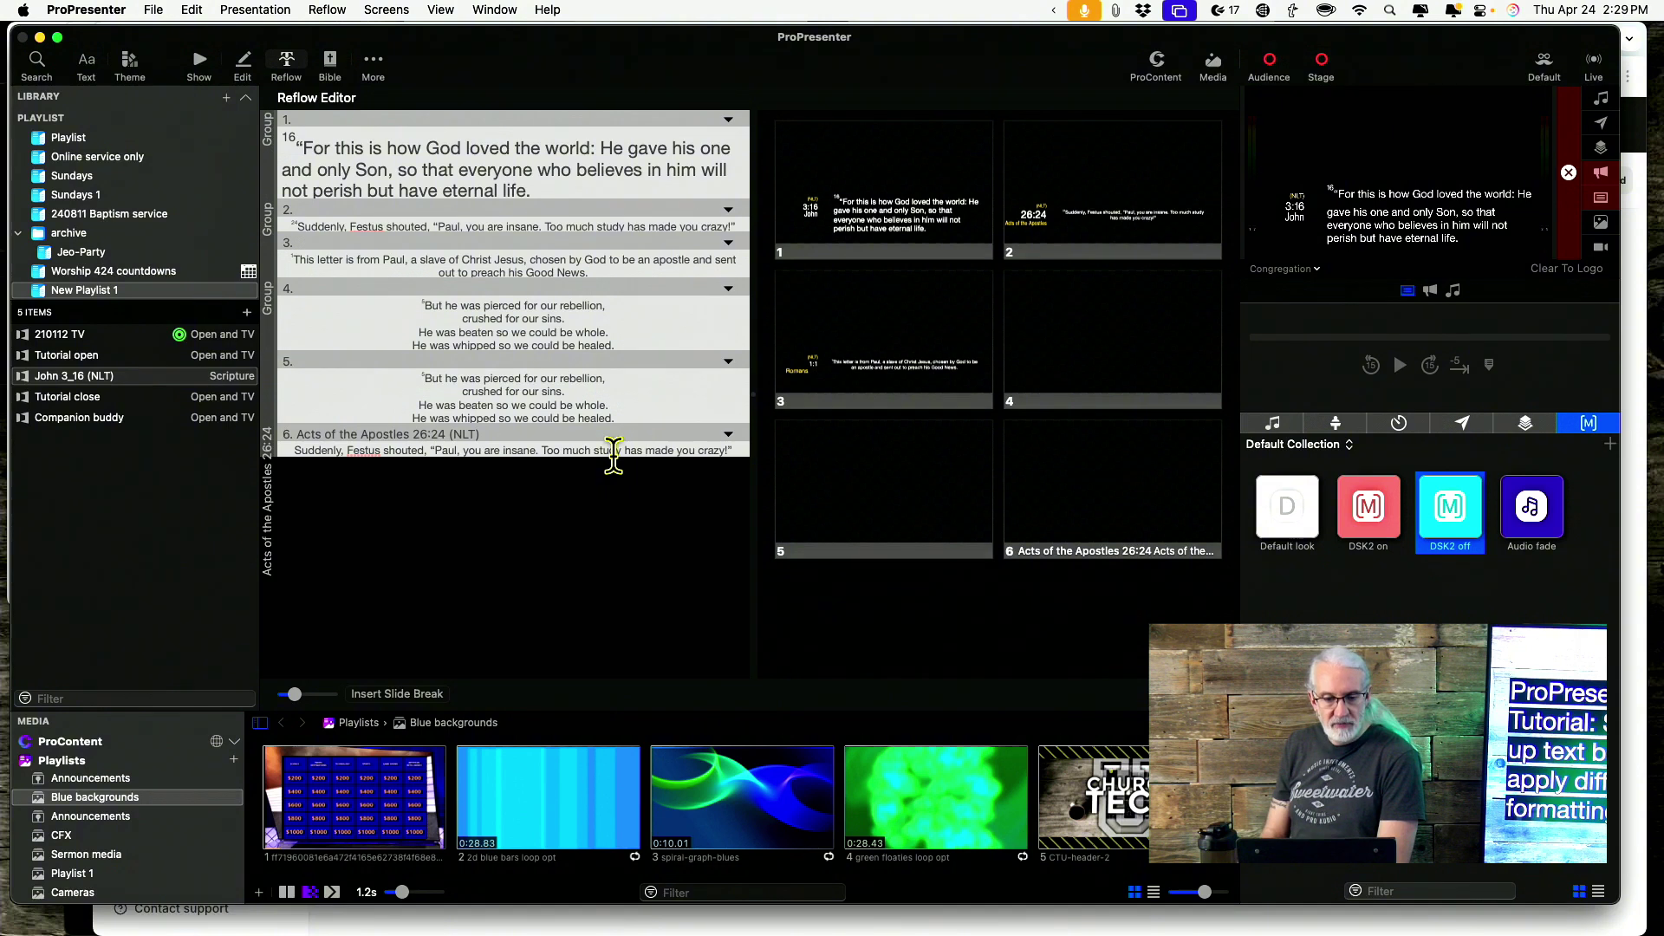
click(543, 450)
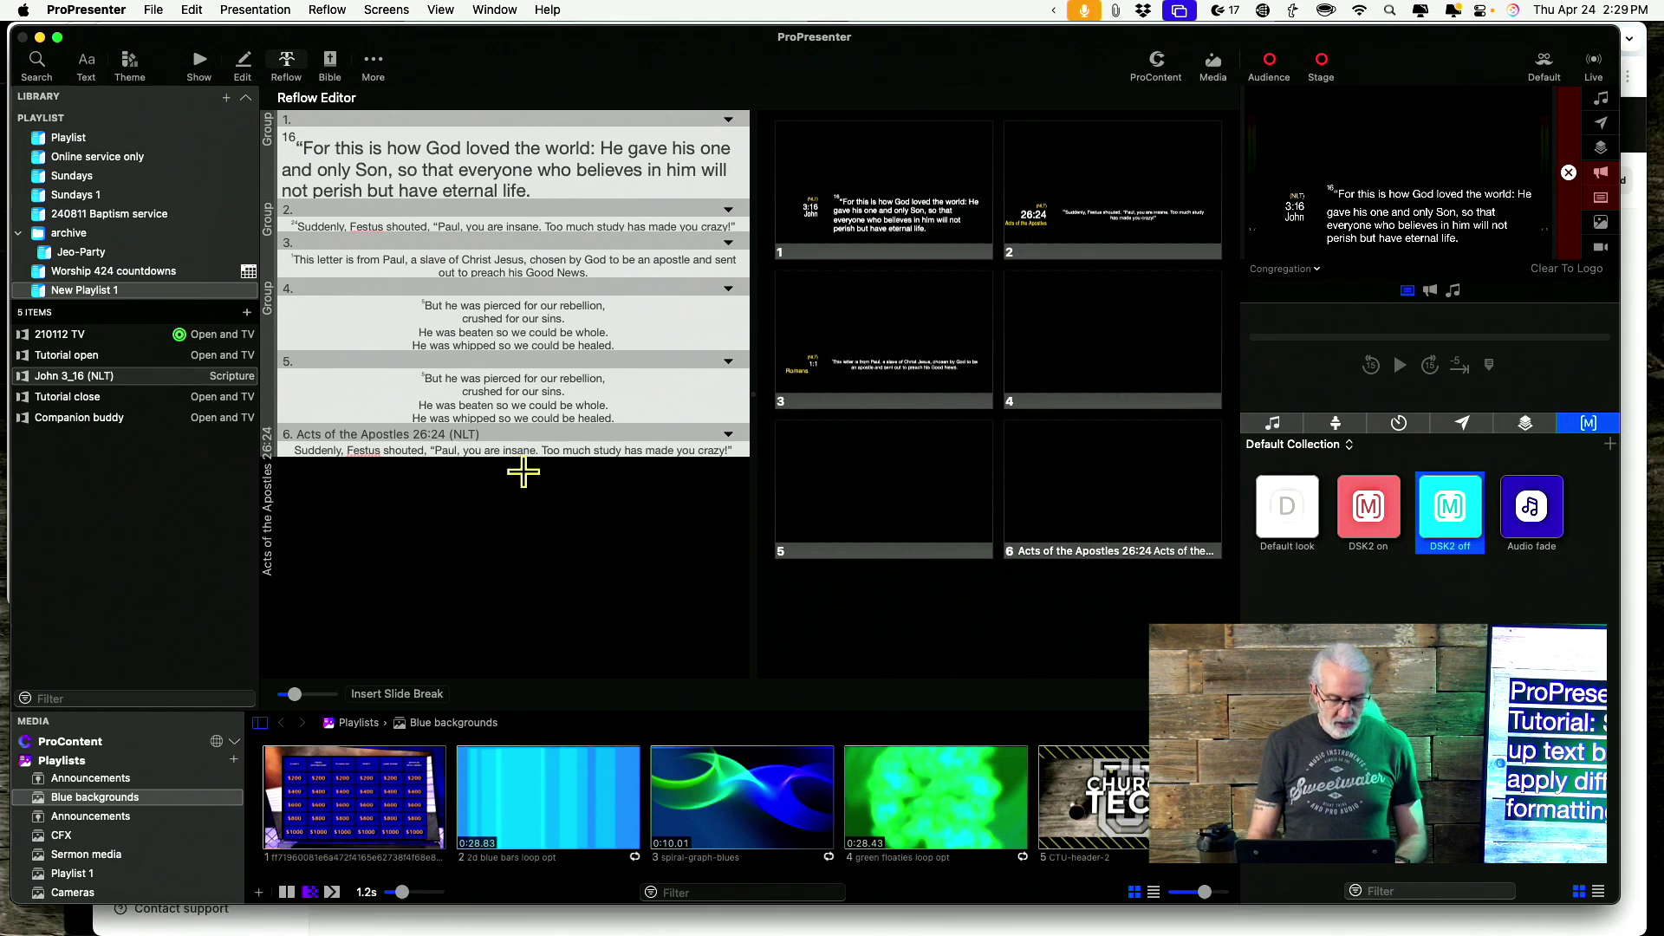
key(Return)
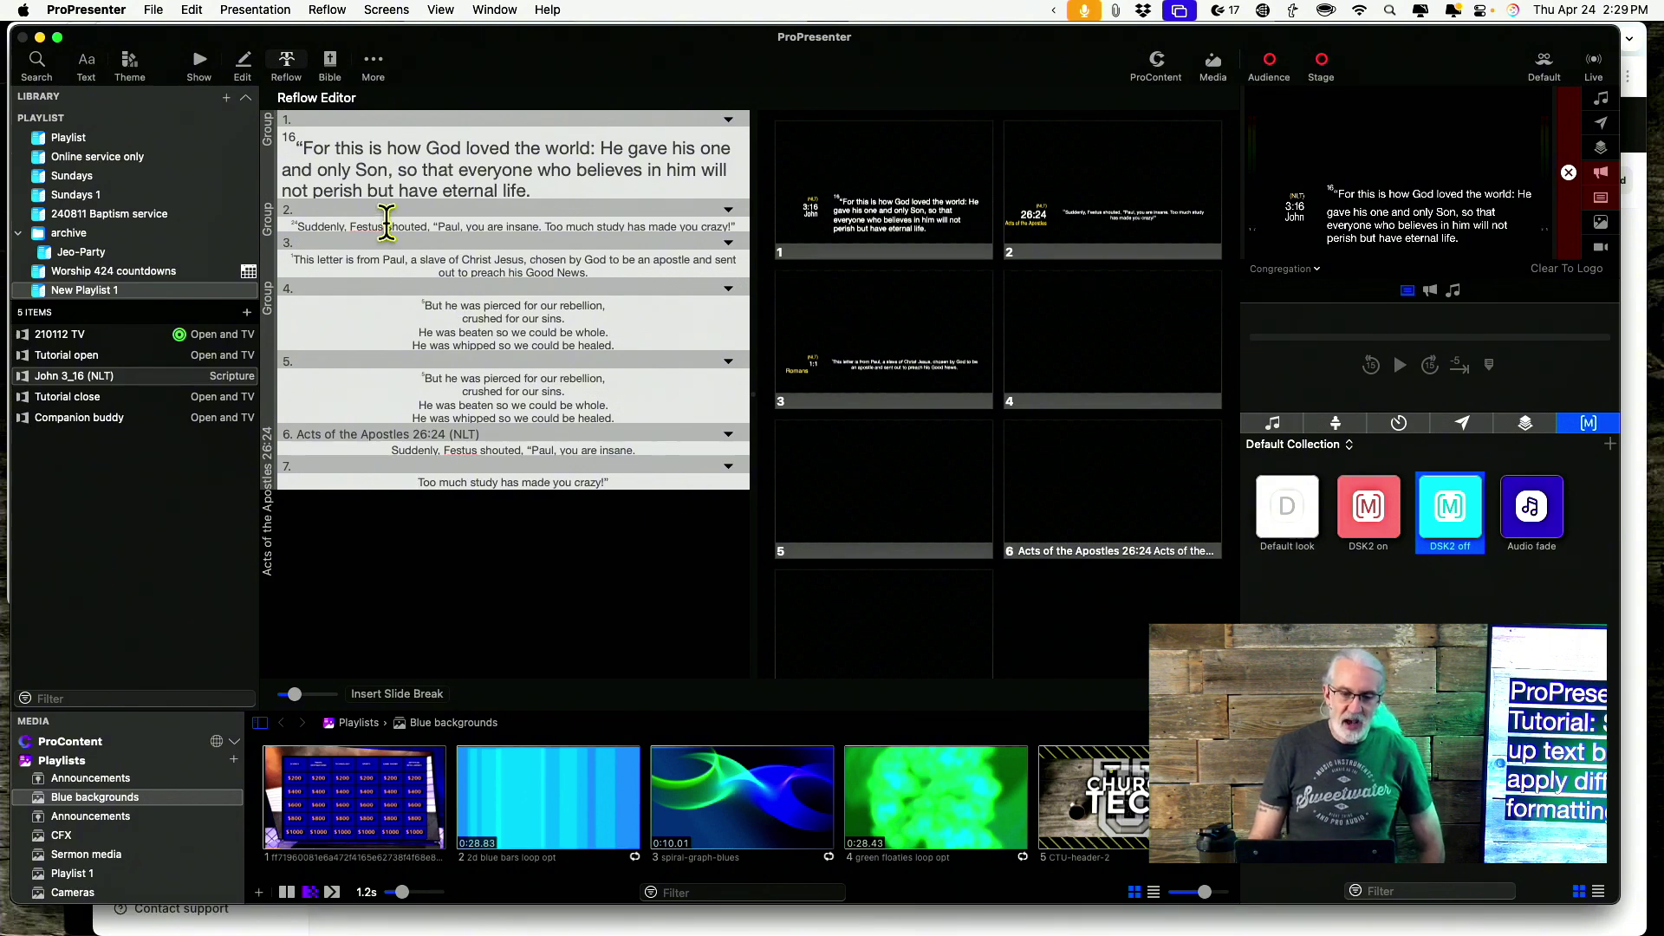
click(373, 61)
click(374, 65)
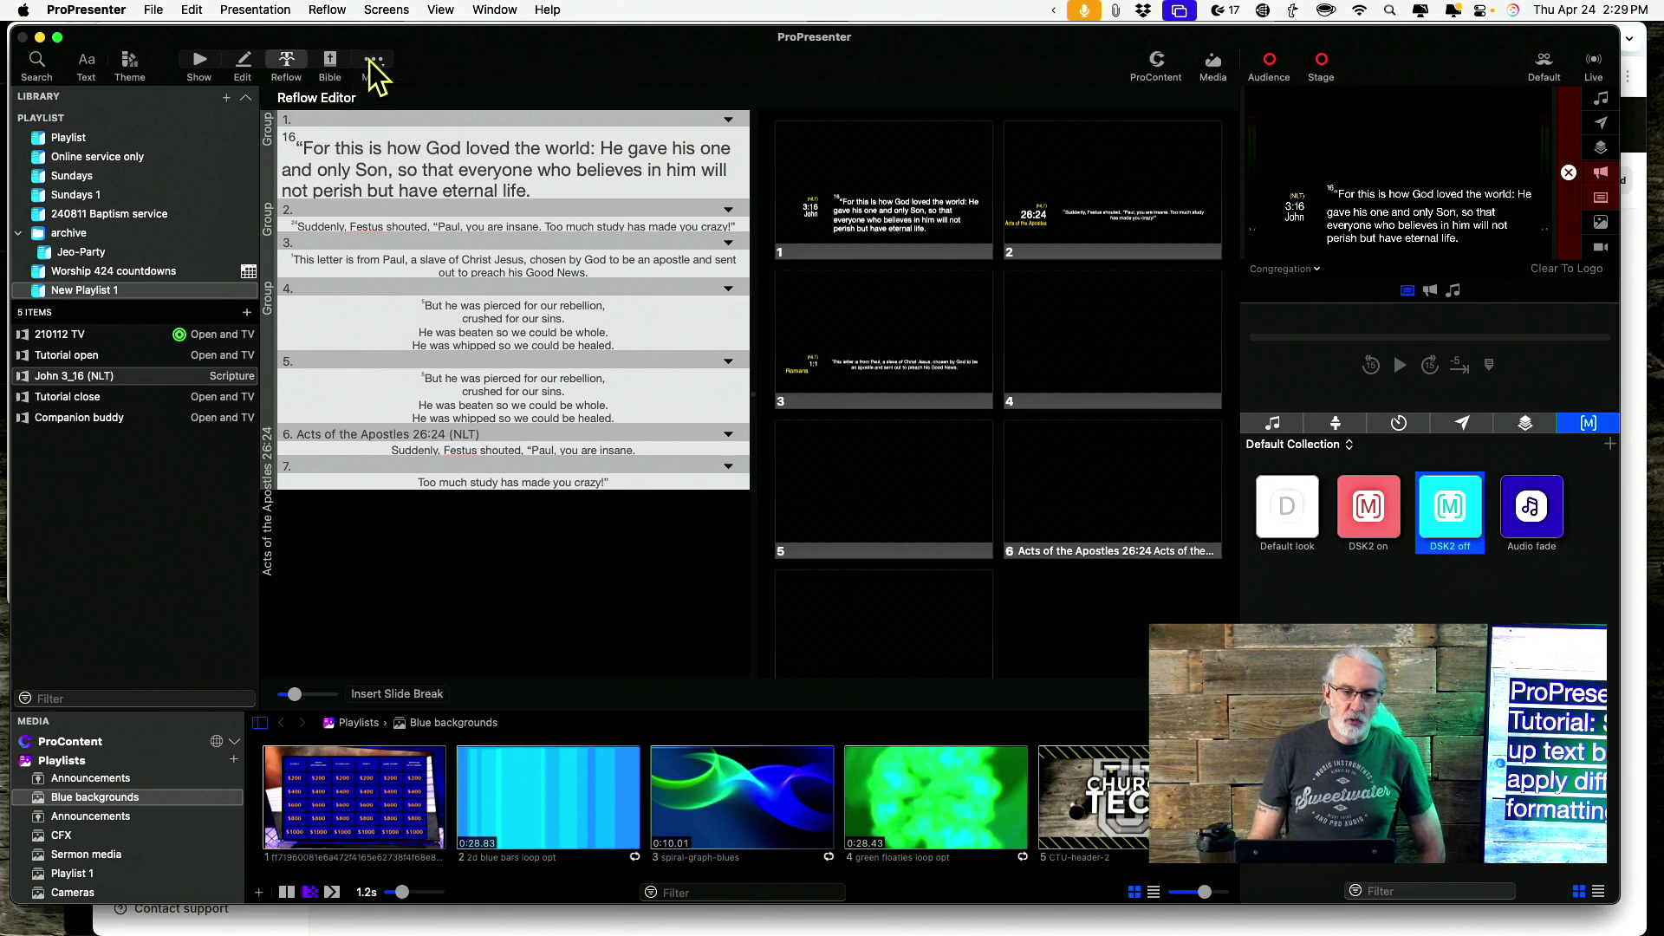
Apply the blue theme slide from the 1234 theme to slide 6 of the John 3_16 (NLT) presentation
click(198, 63)
scroll(394, 496, down, 5)
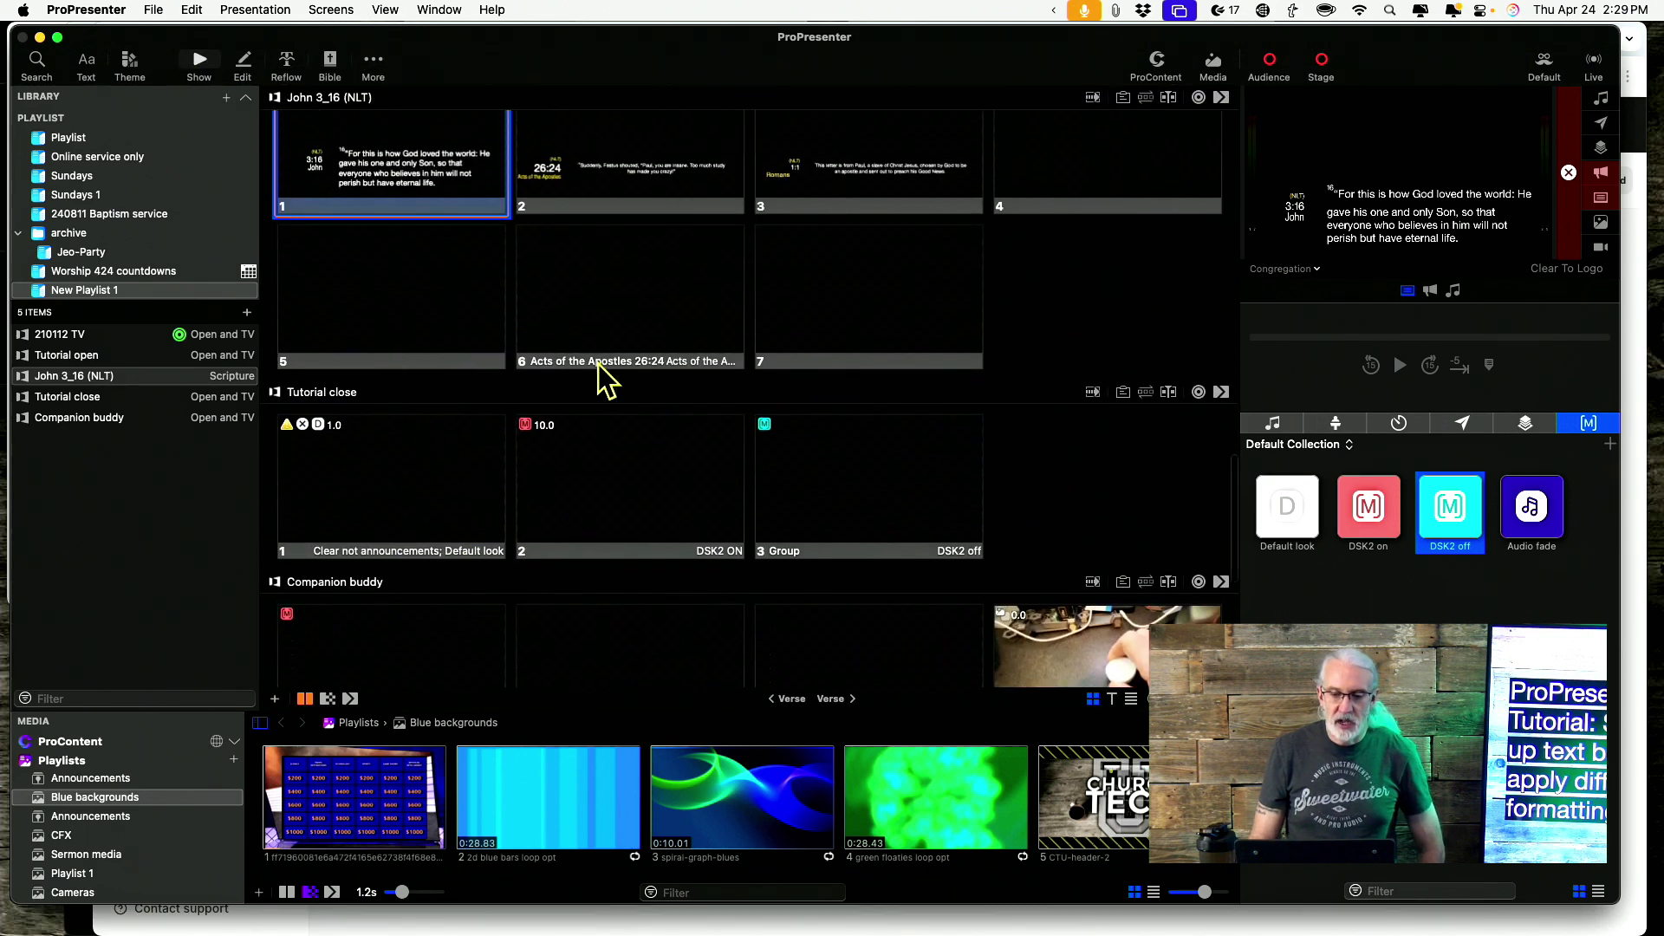
right_click(627, 279)
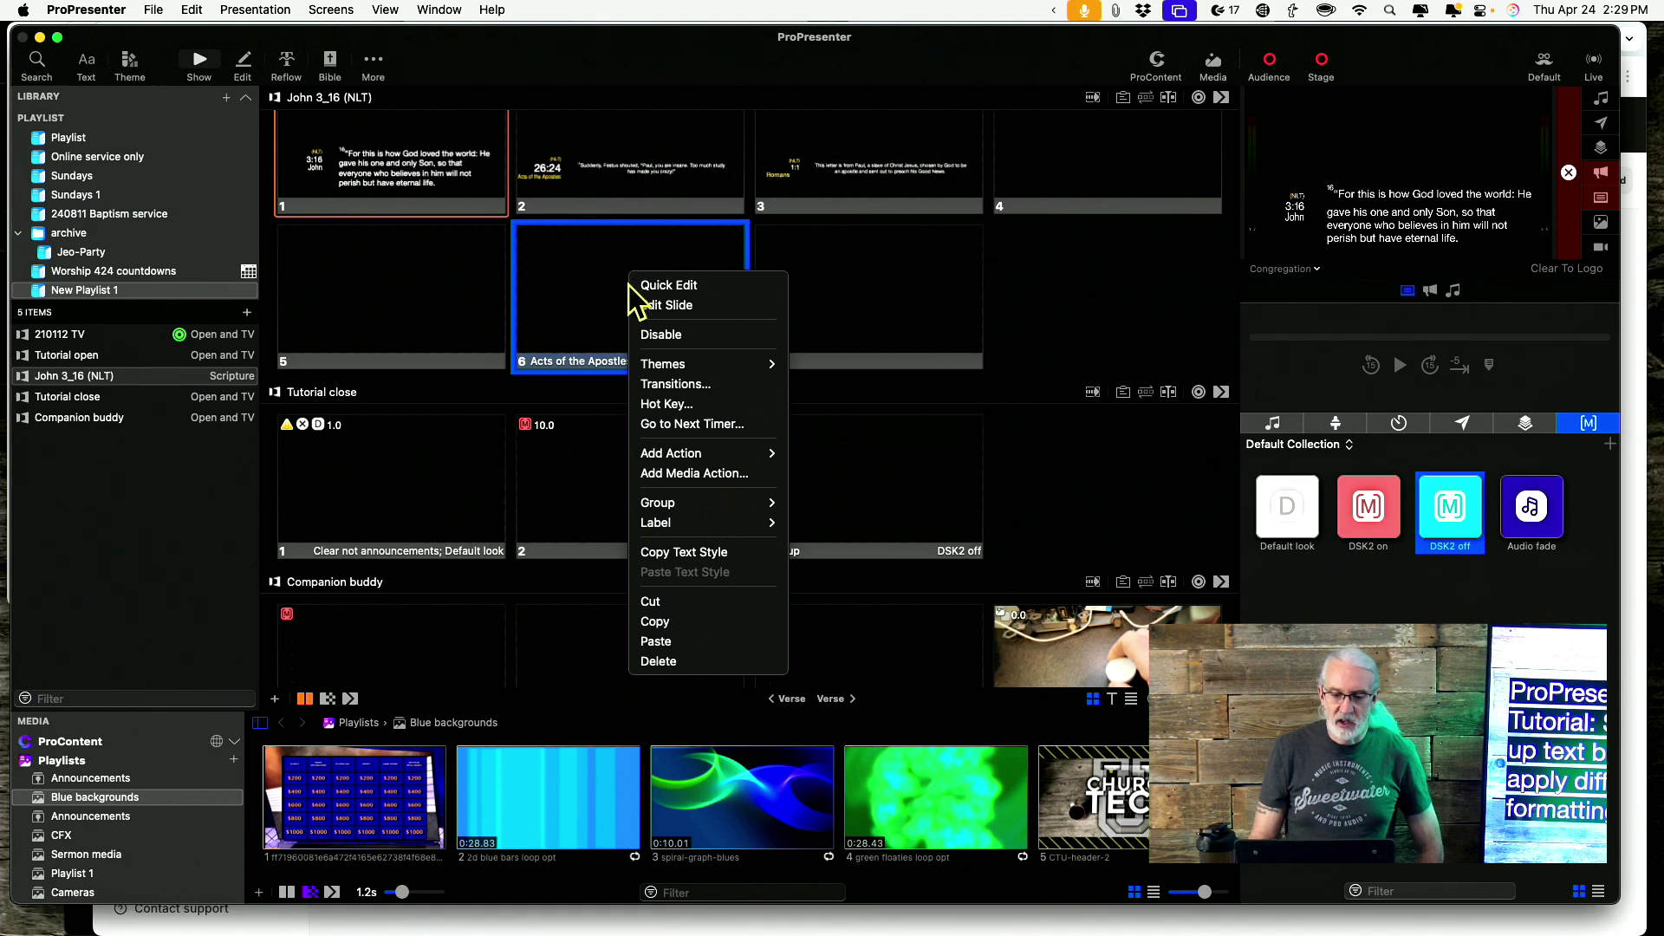
mouse_move(677, 367)
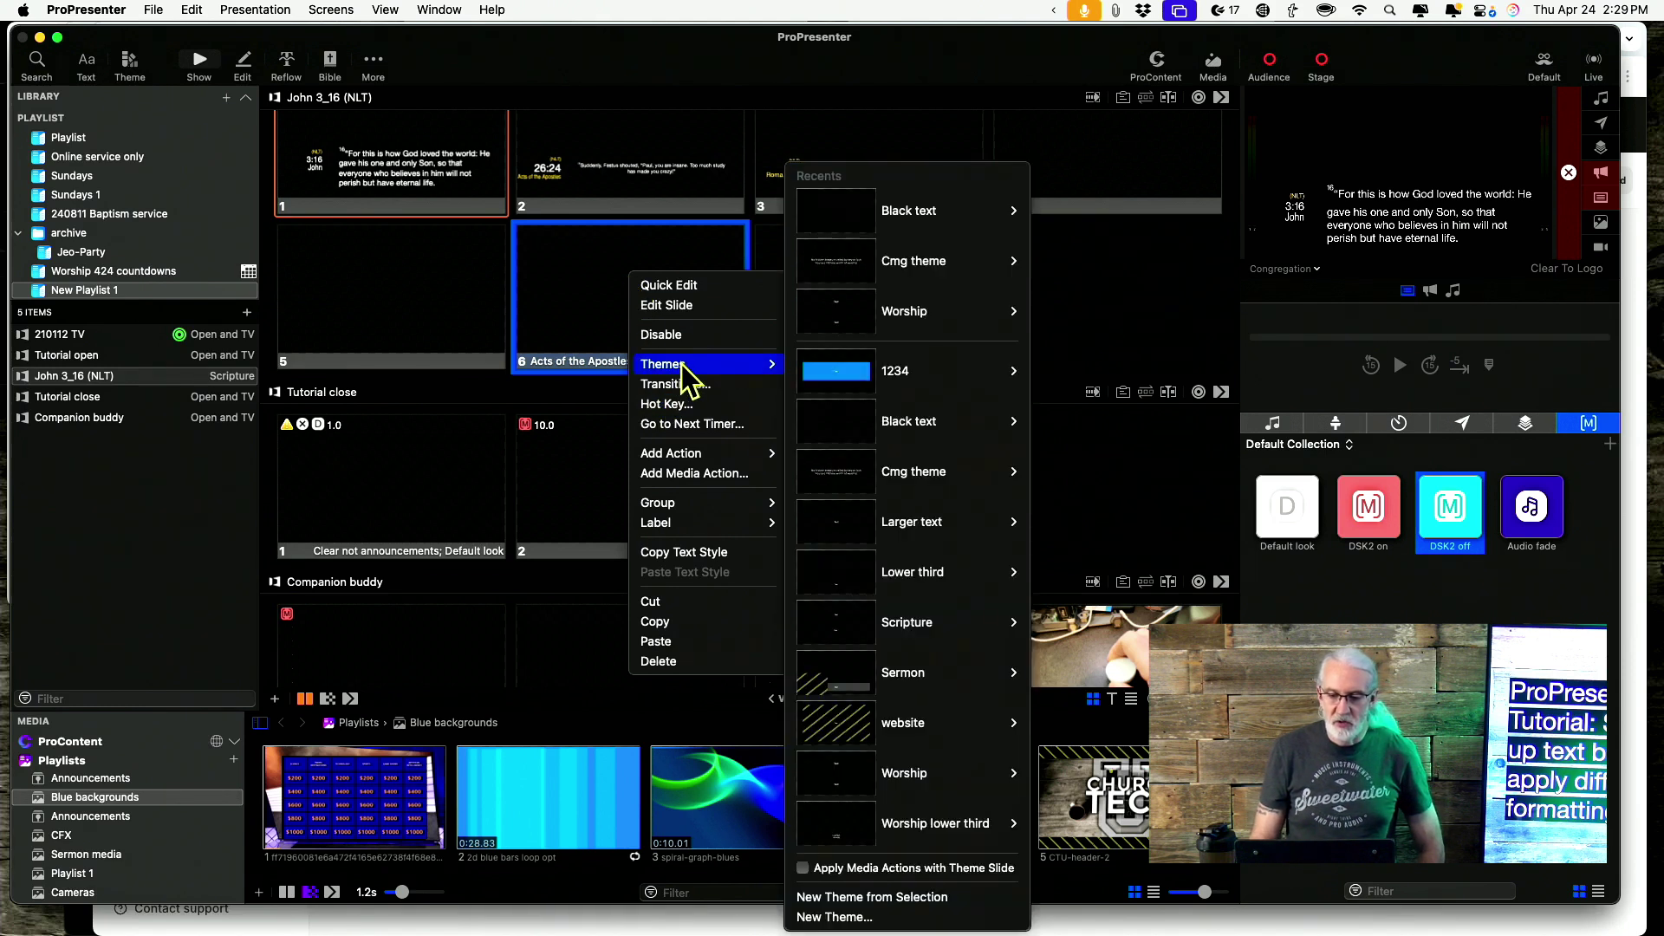
mouse_move(884, 329)
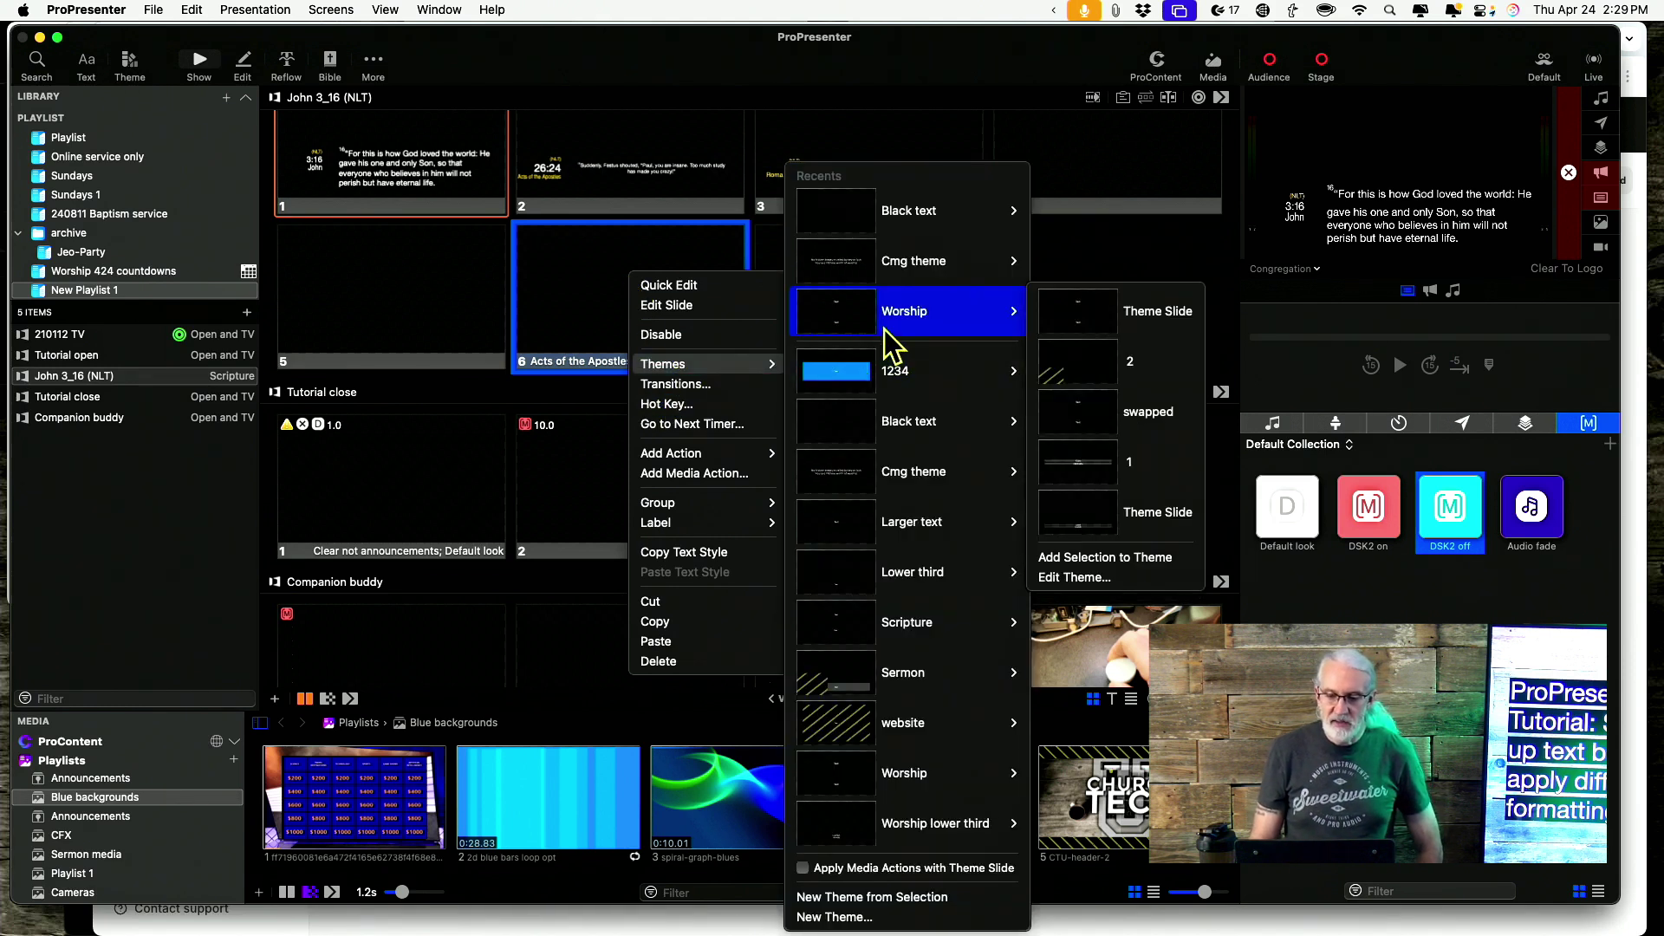
mouse_move(885, 372)
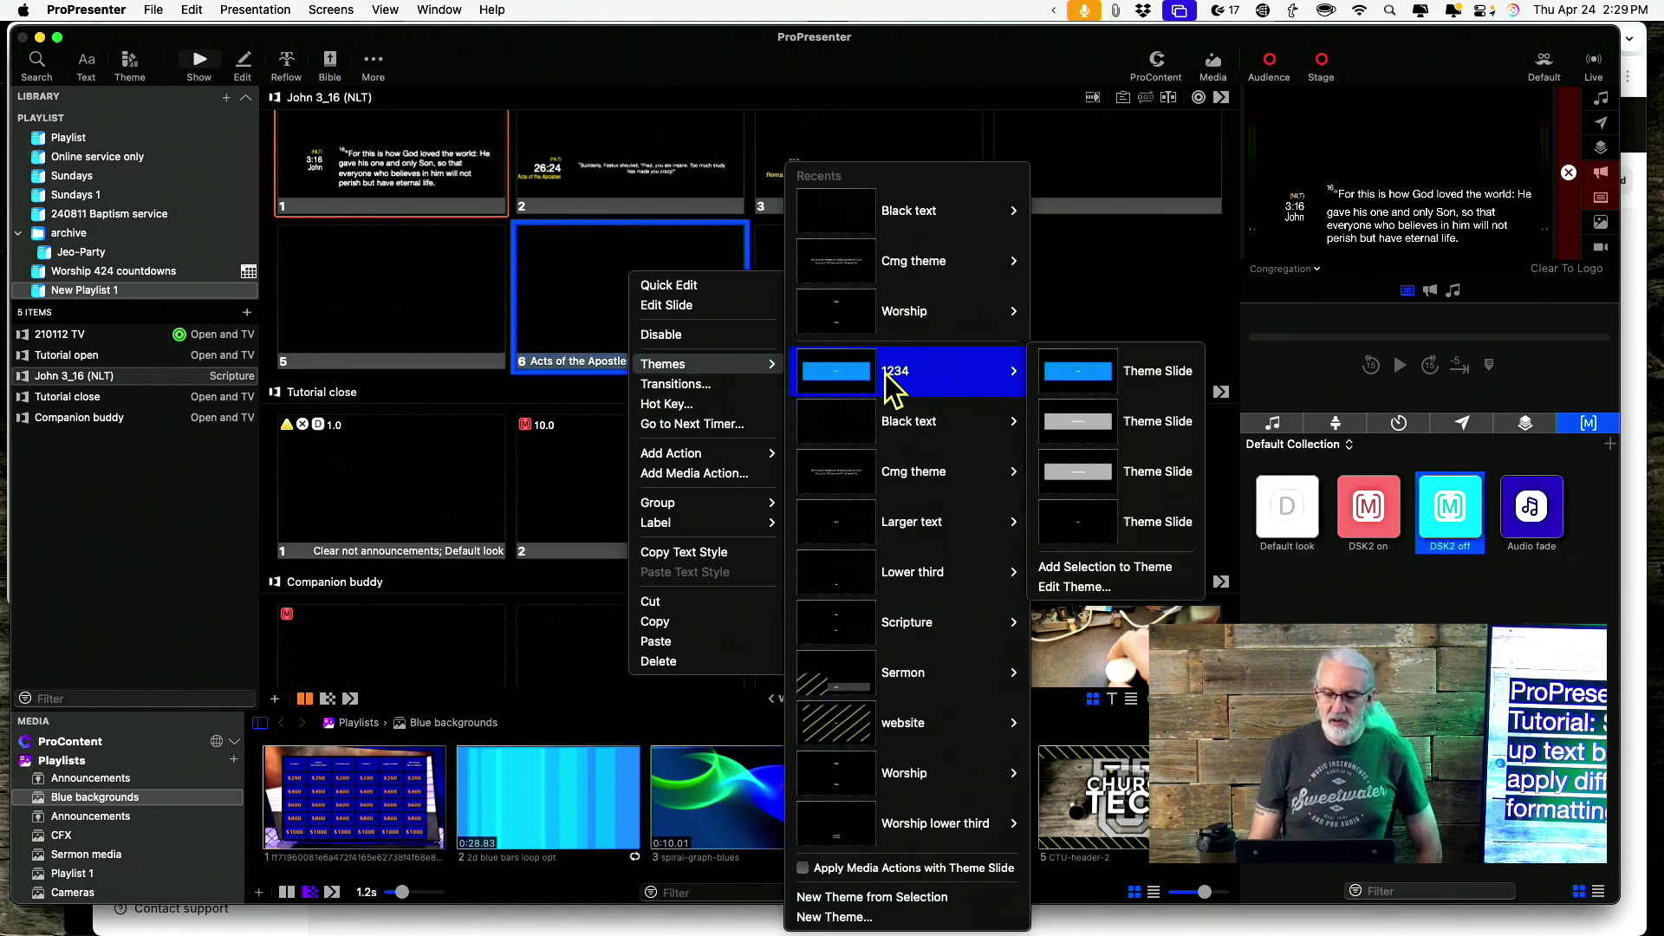
click(1082, 368)
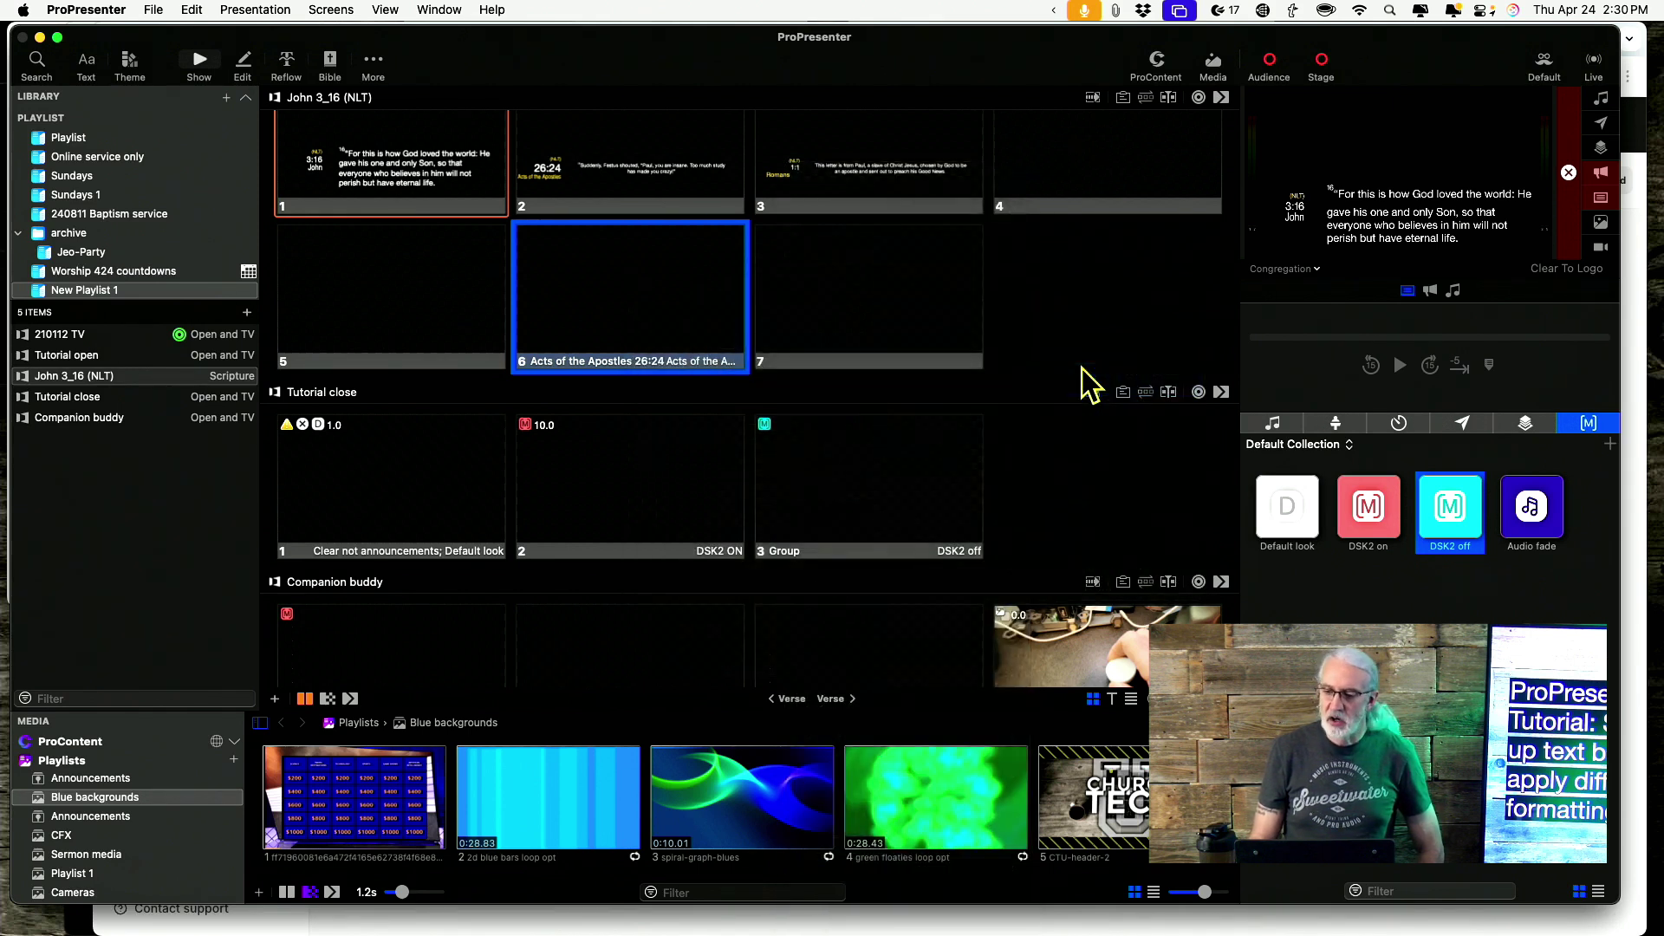
Send slides 6 and 7 to the output alternately to compare their formatting
click(637, 315)
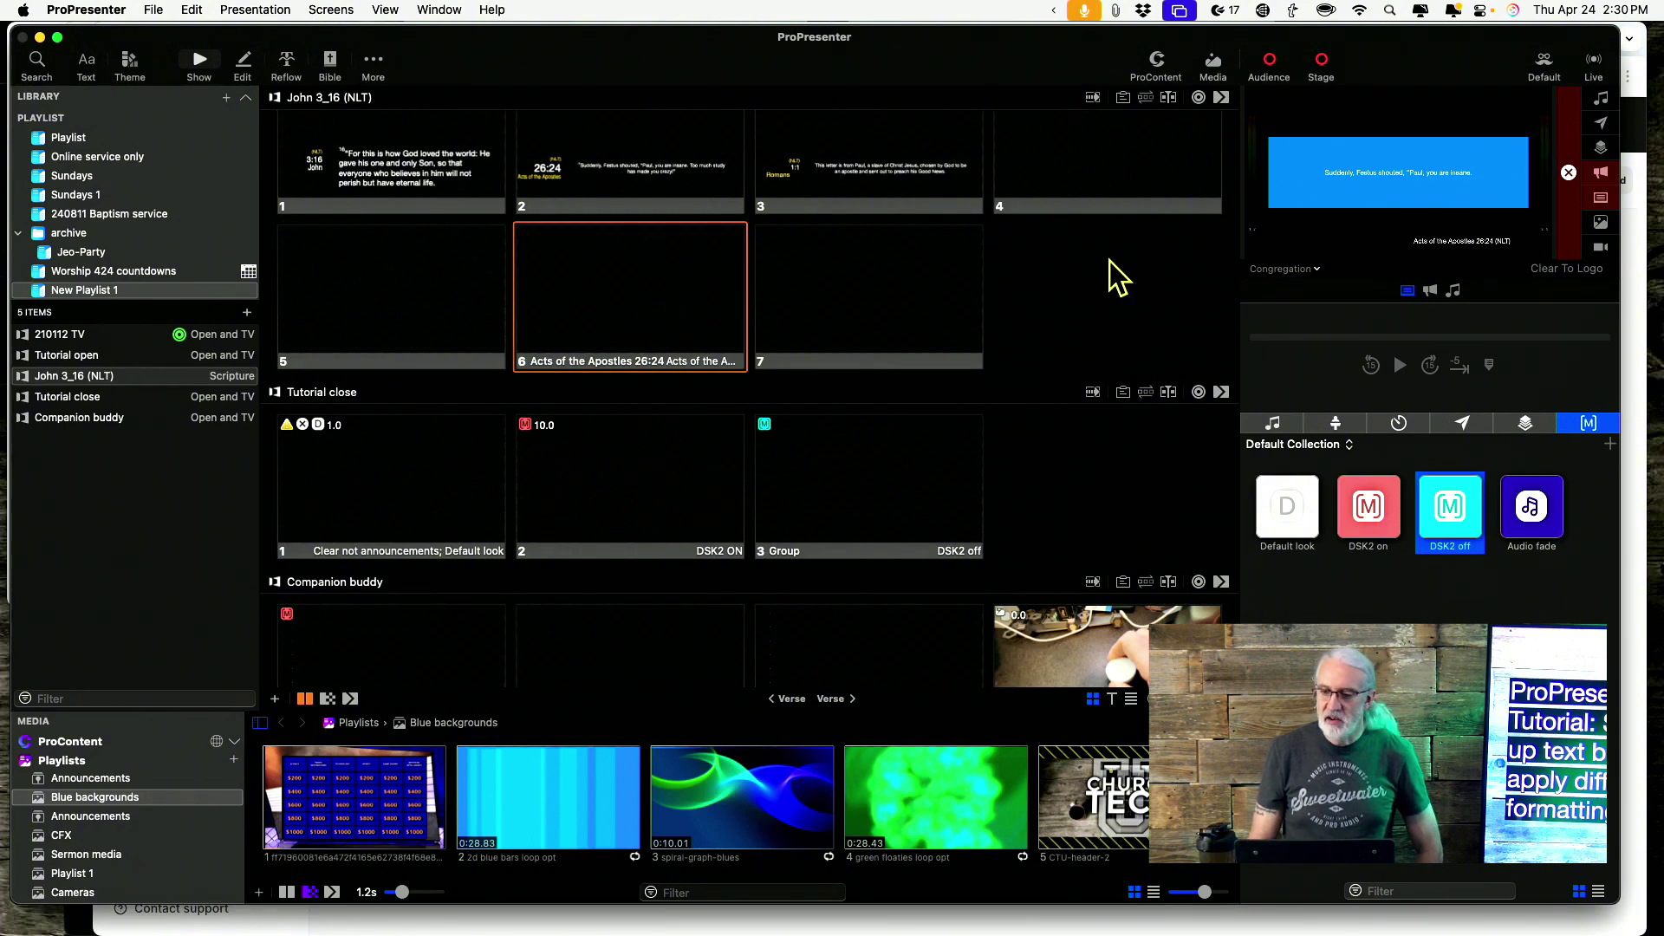
click(877, 292)
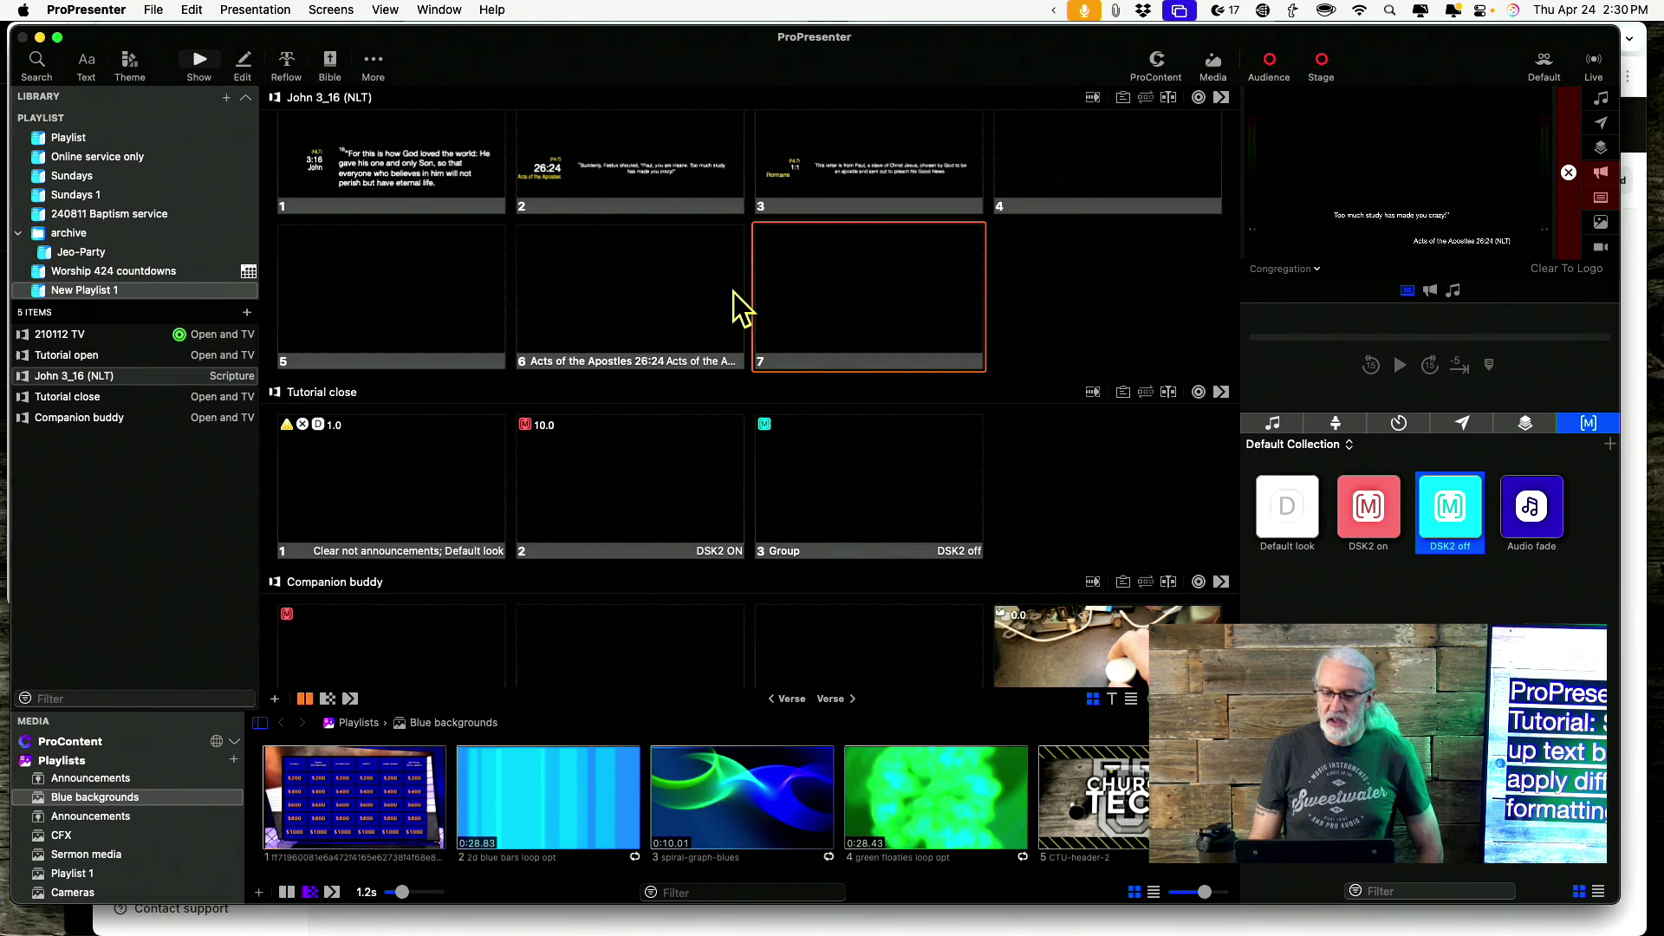
click(694, 298)
click(814, 300)
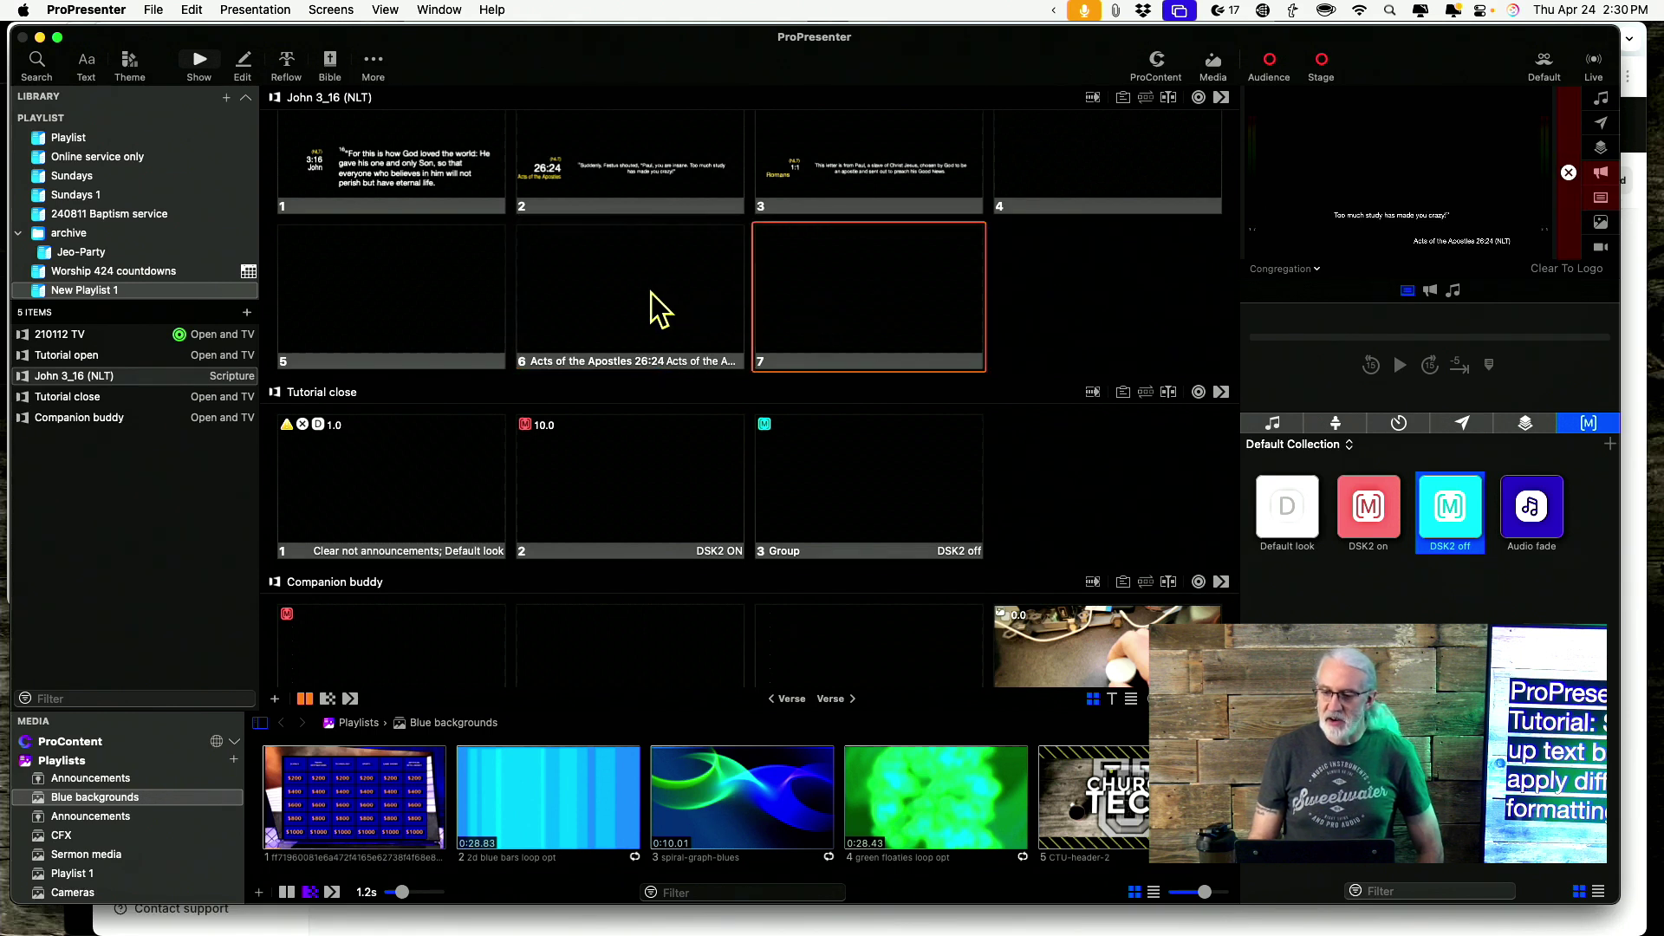
click(737, 299)
click(813, 304)
click(739, 296)
click(797, 304)
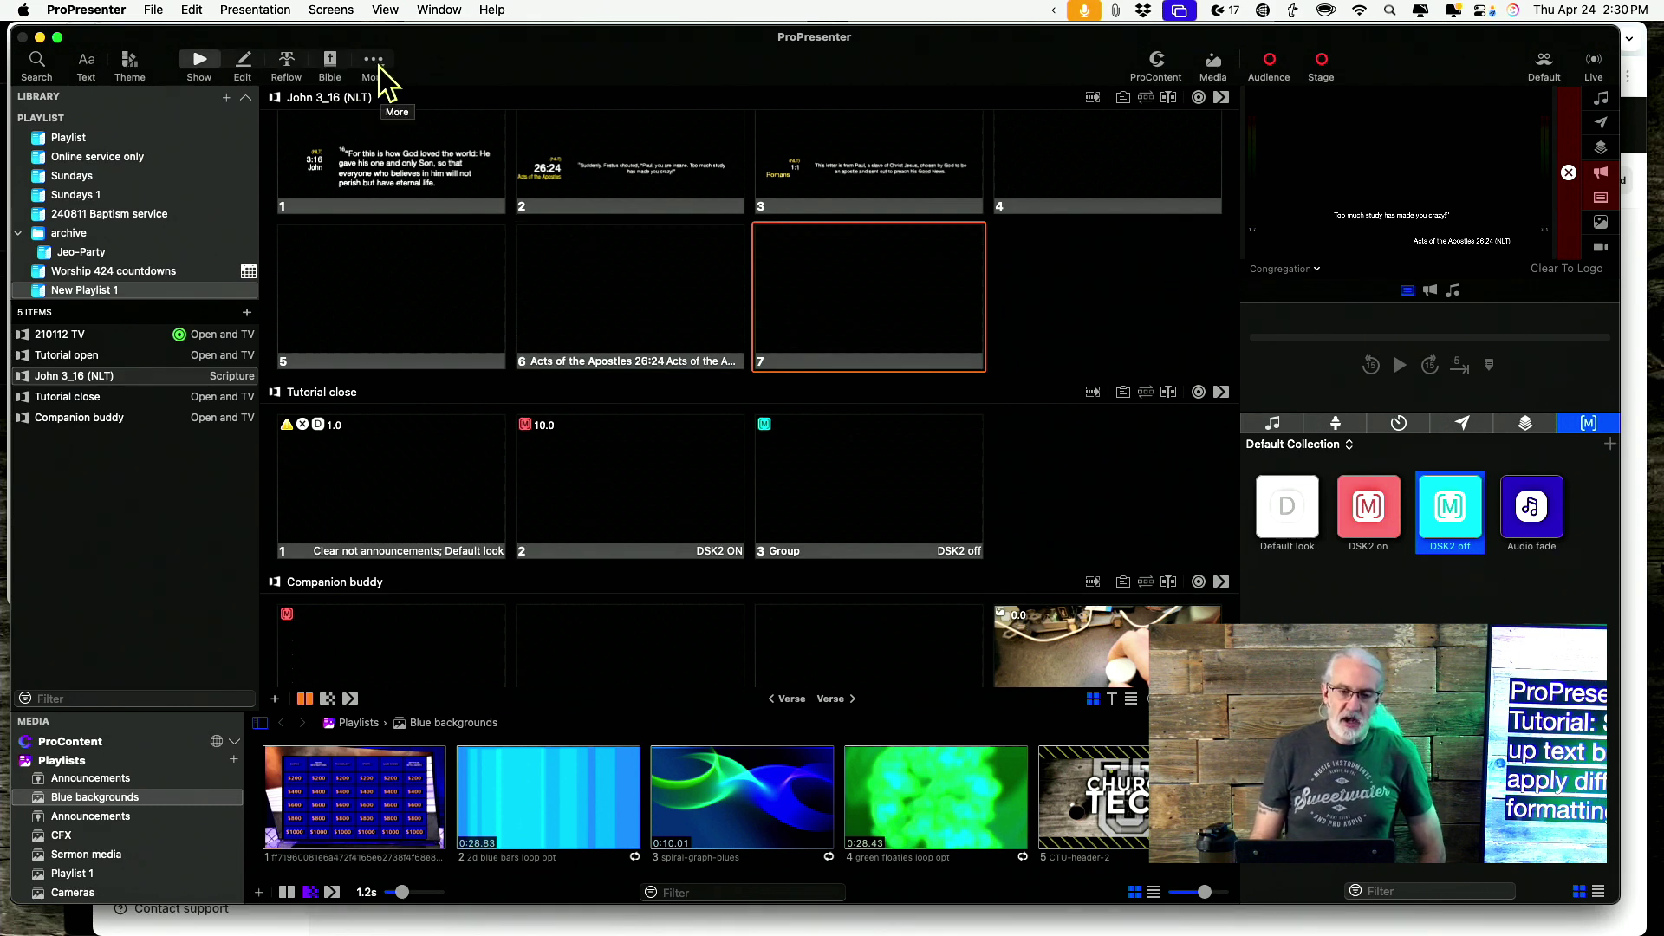
Examine the split verse in the Reflow Editor, and recheck the output of slides 6 and 7
click(287, 62)
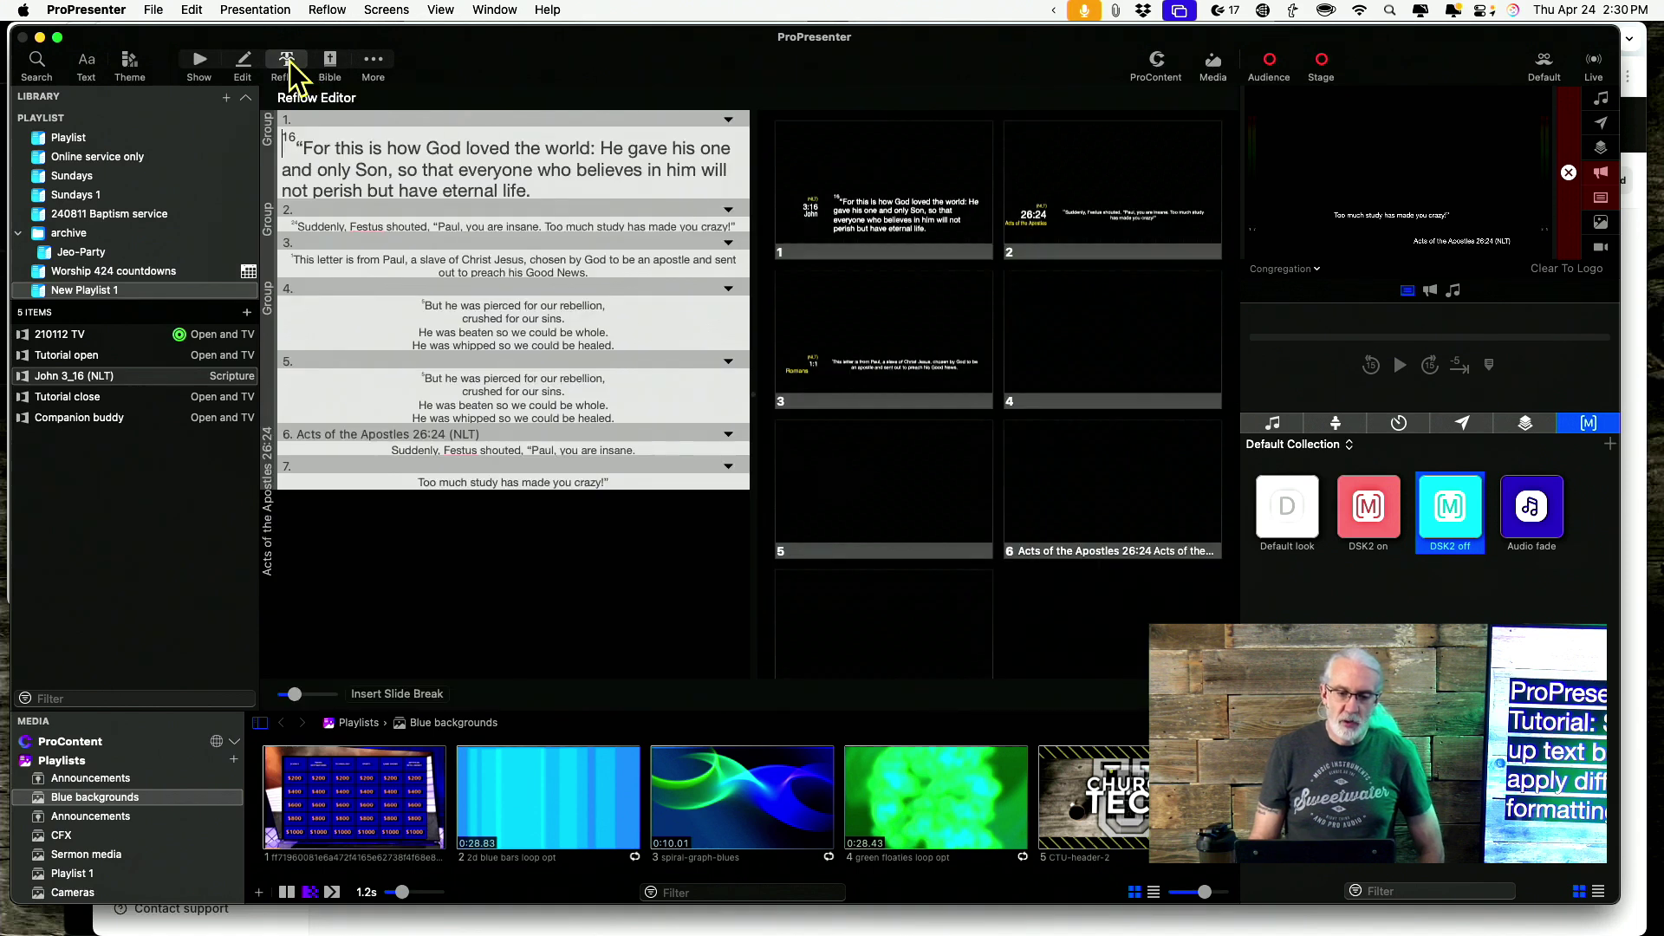
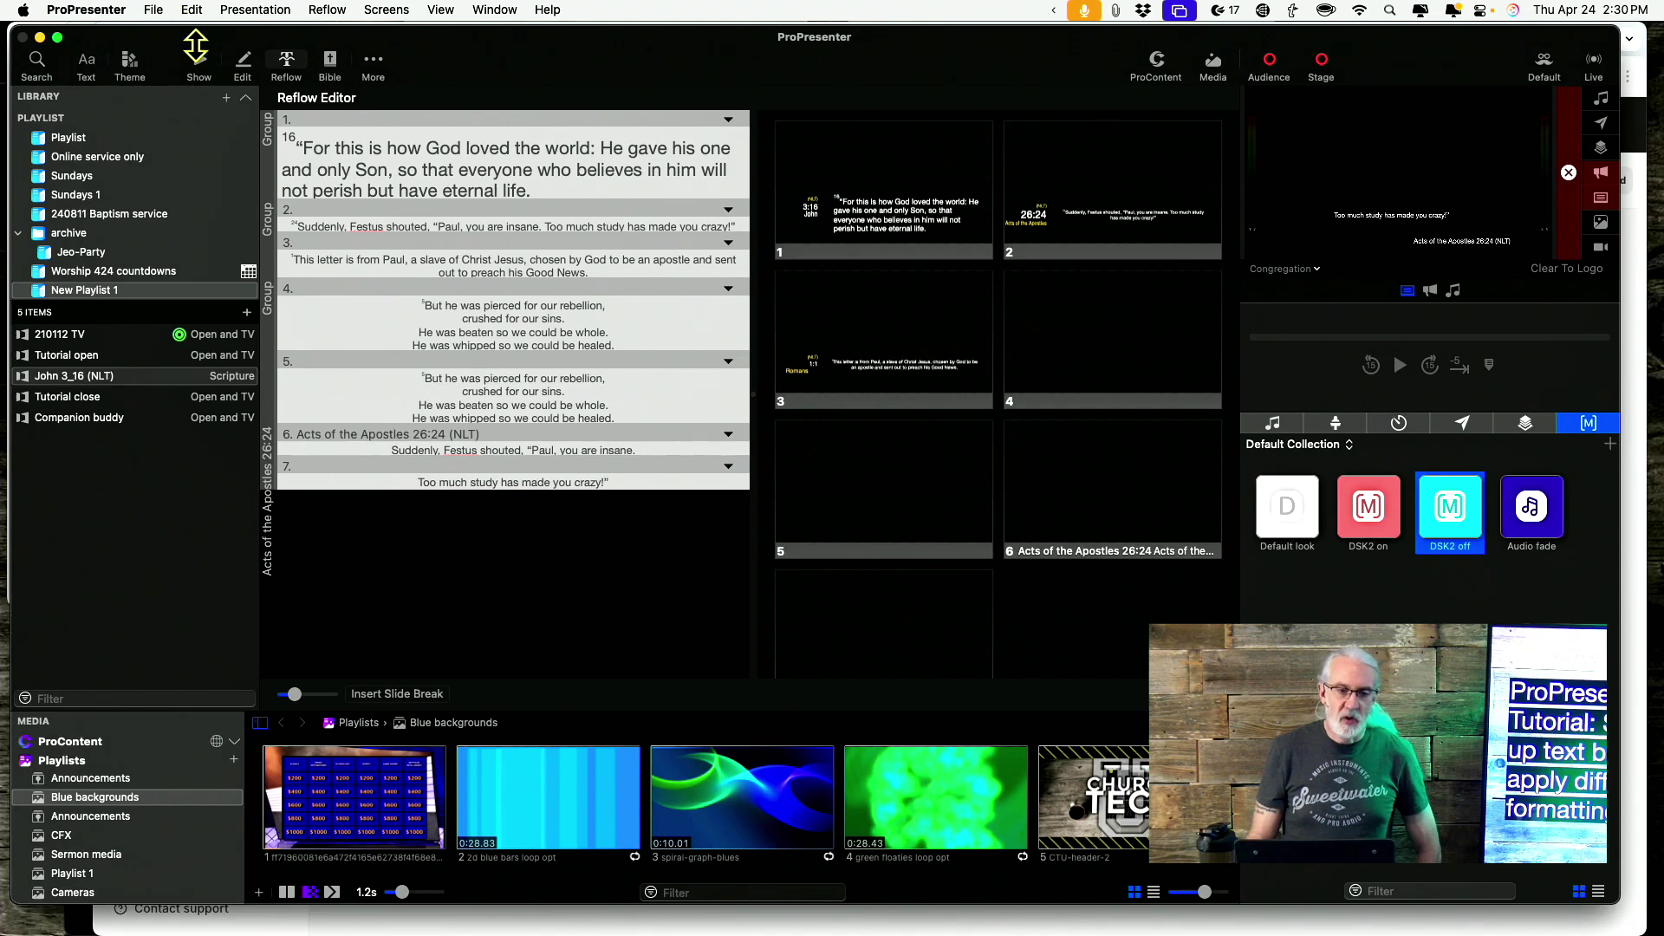
click(200, 68)
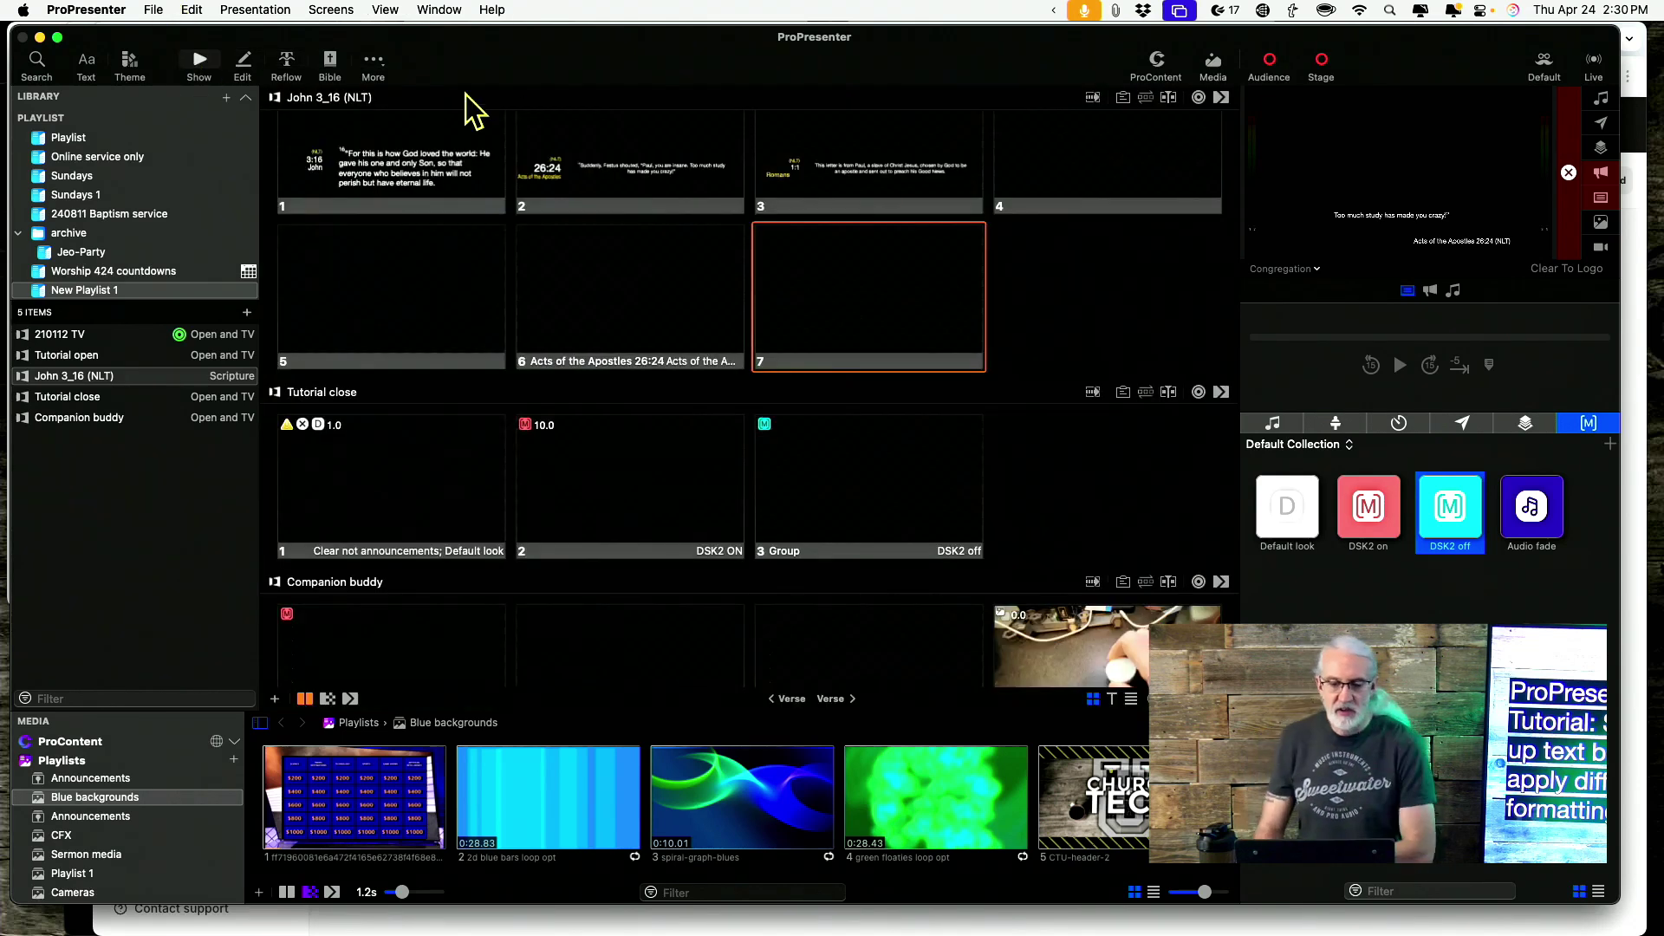
click(693, 283)
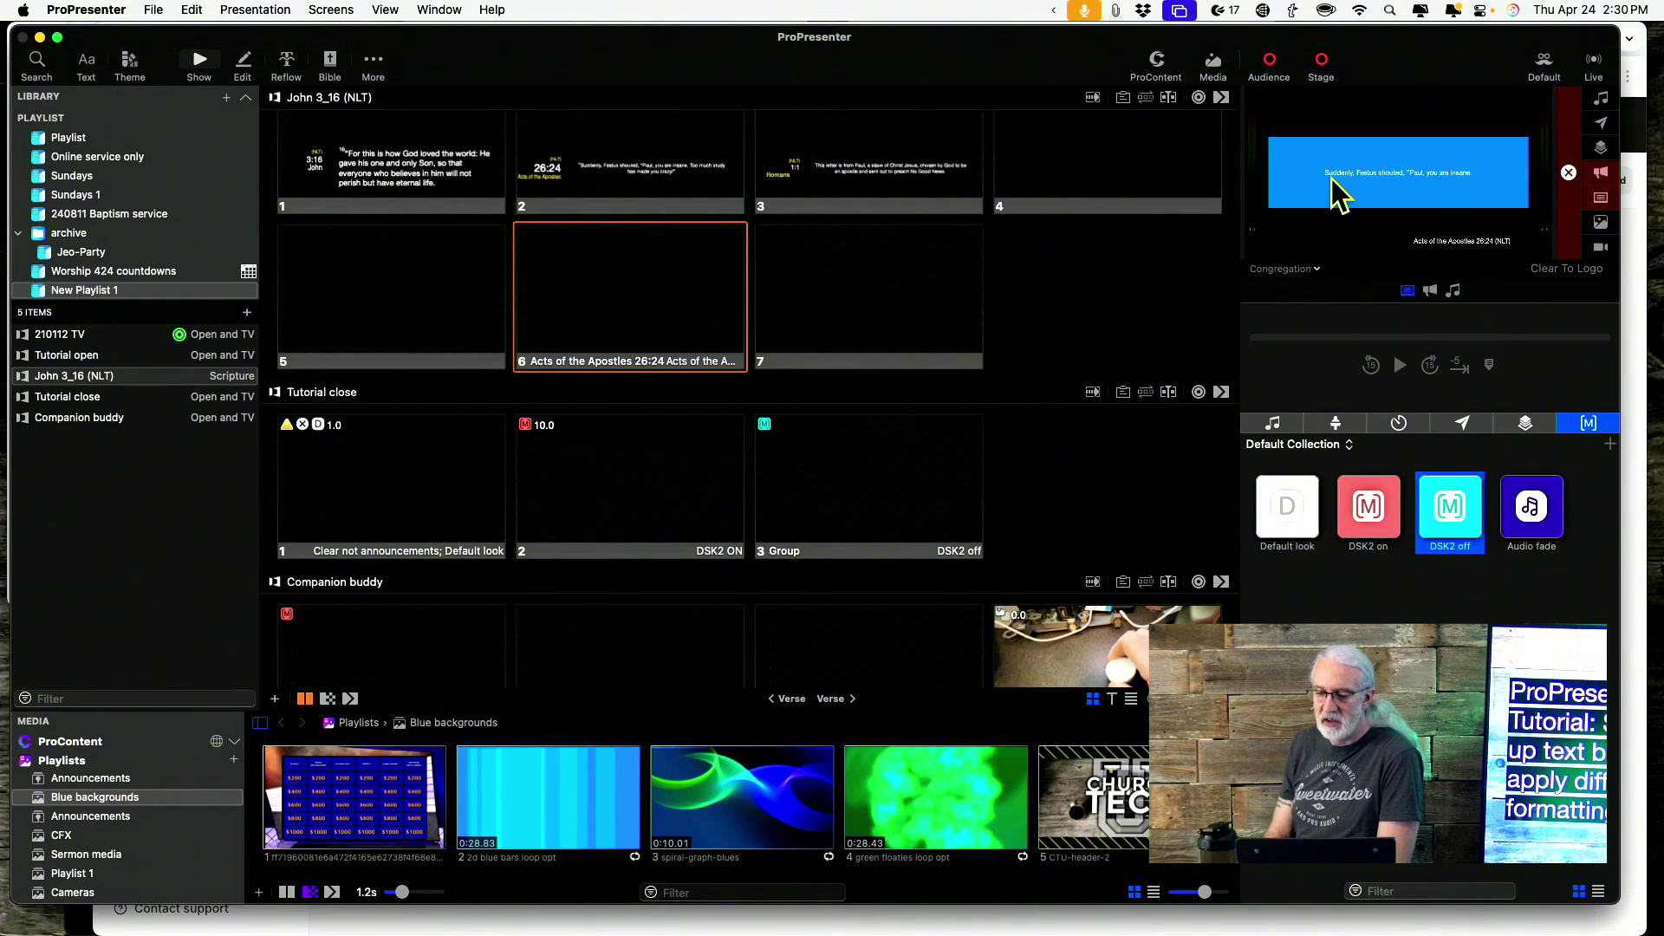
click(821, 299)
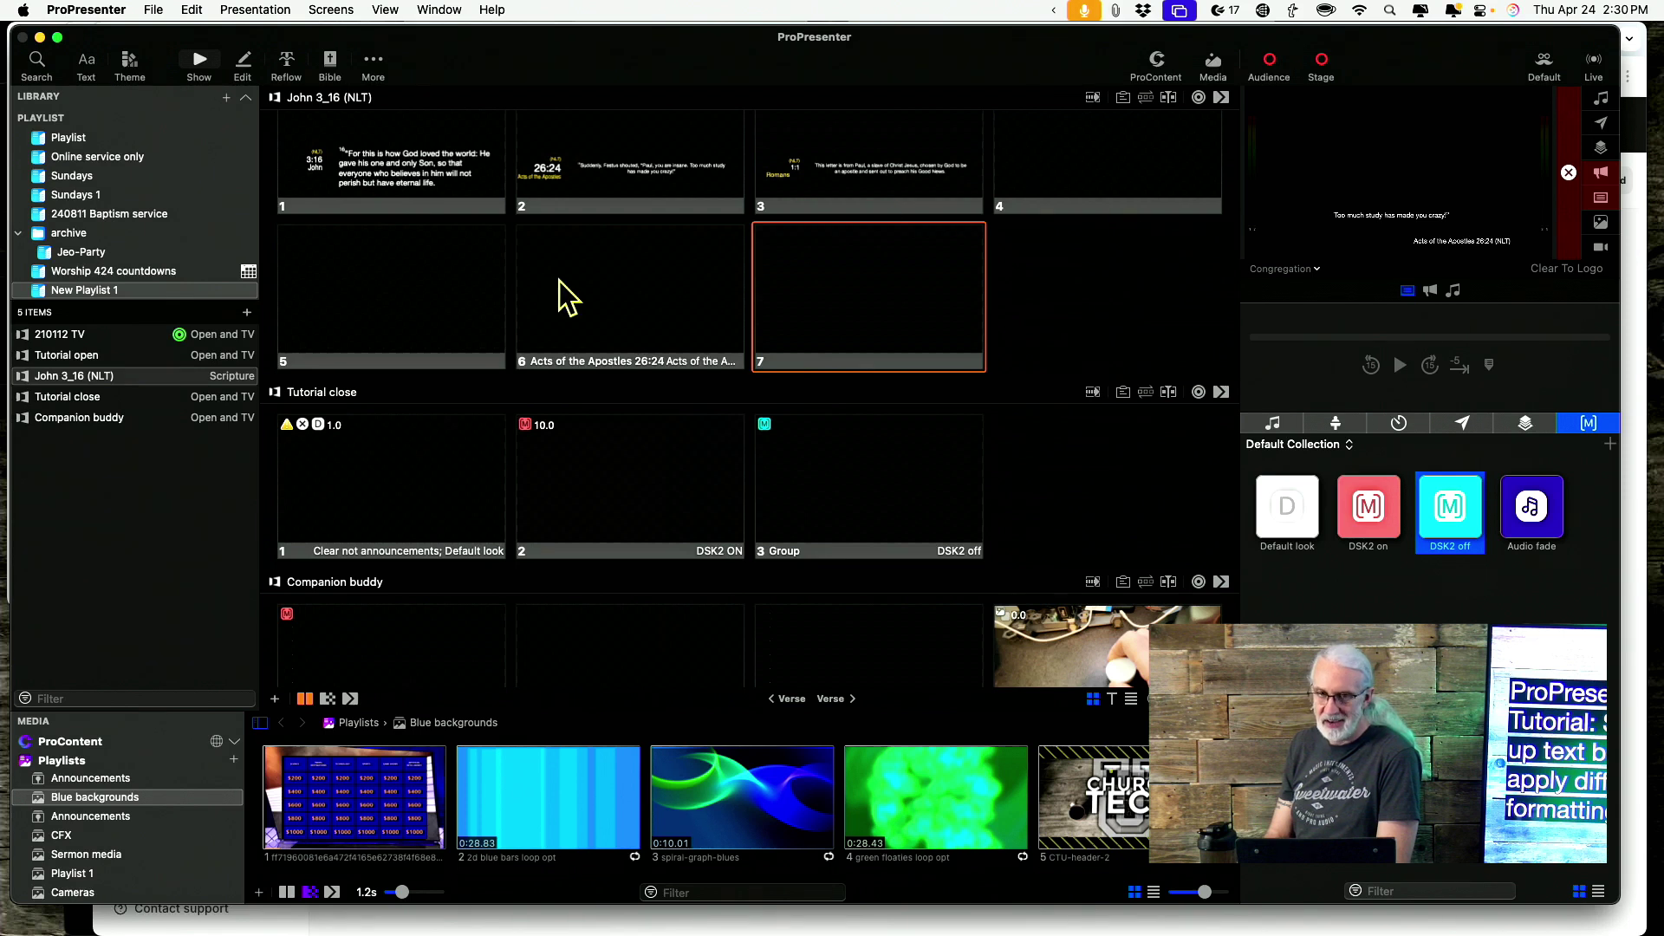
Open slide 7 in the slide editor and set its verse text size to 71
right_click(849, 288)
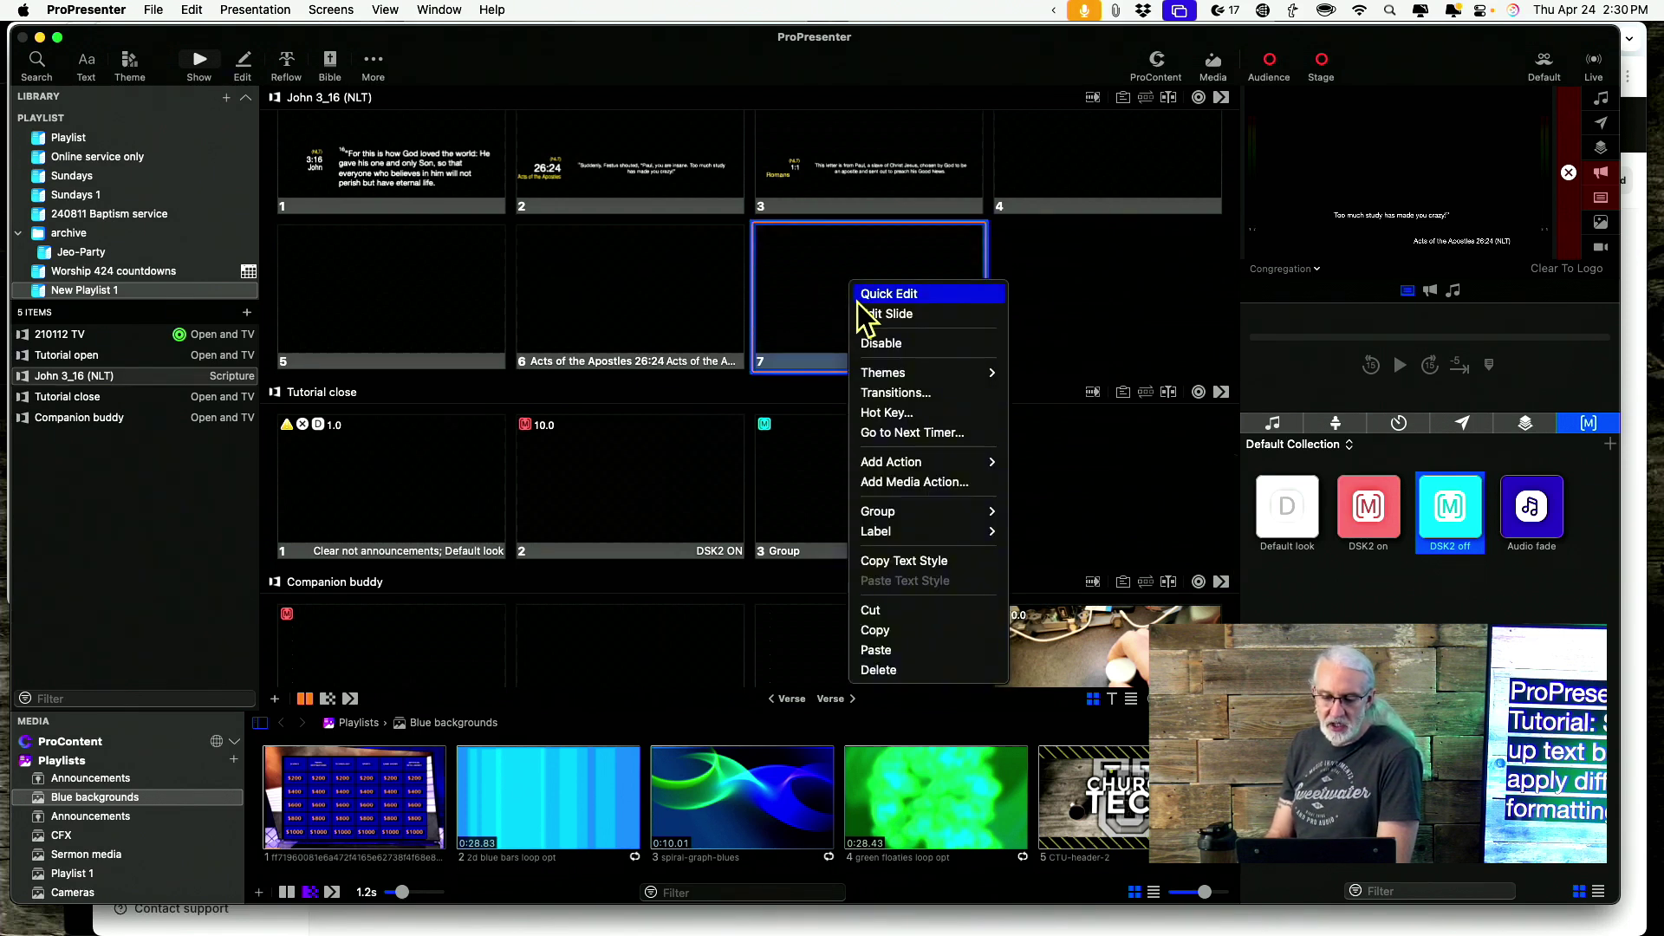
click(871, 314)
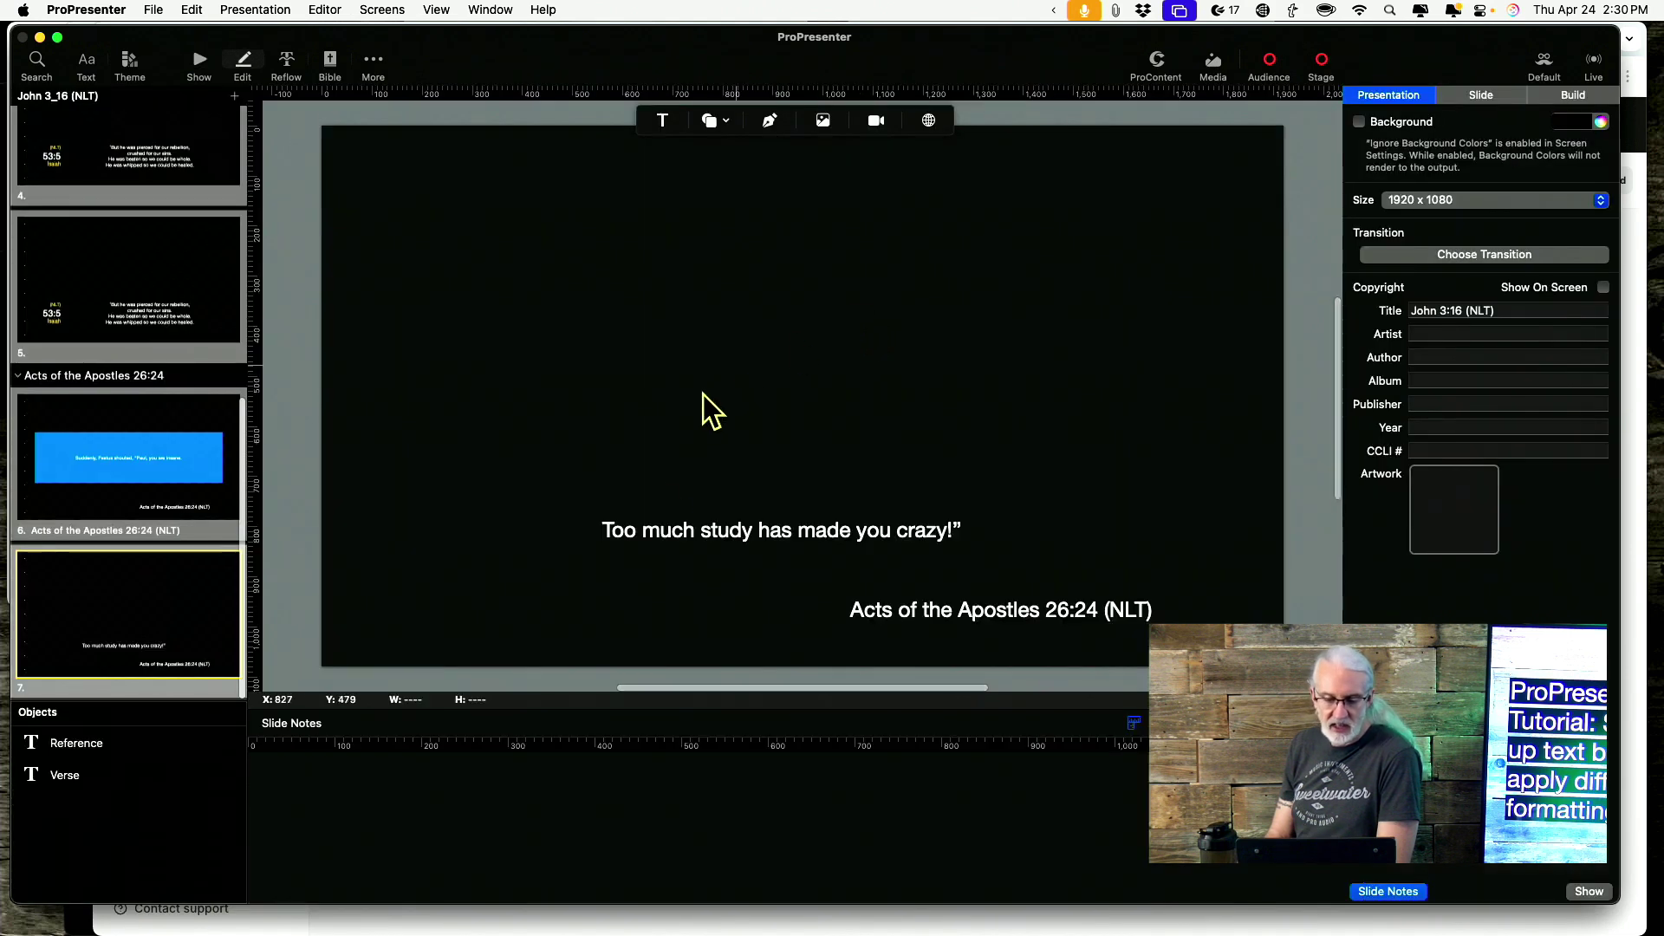
click(700, 549)
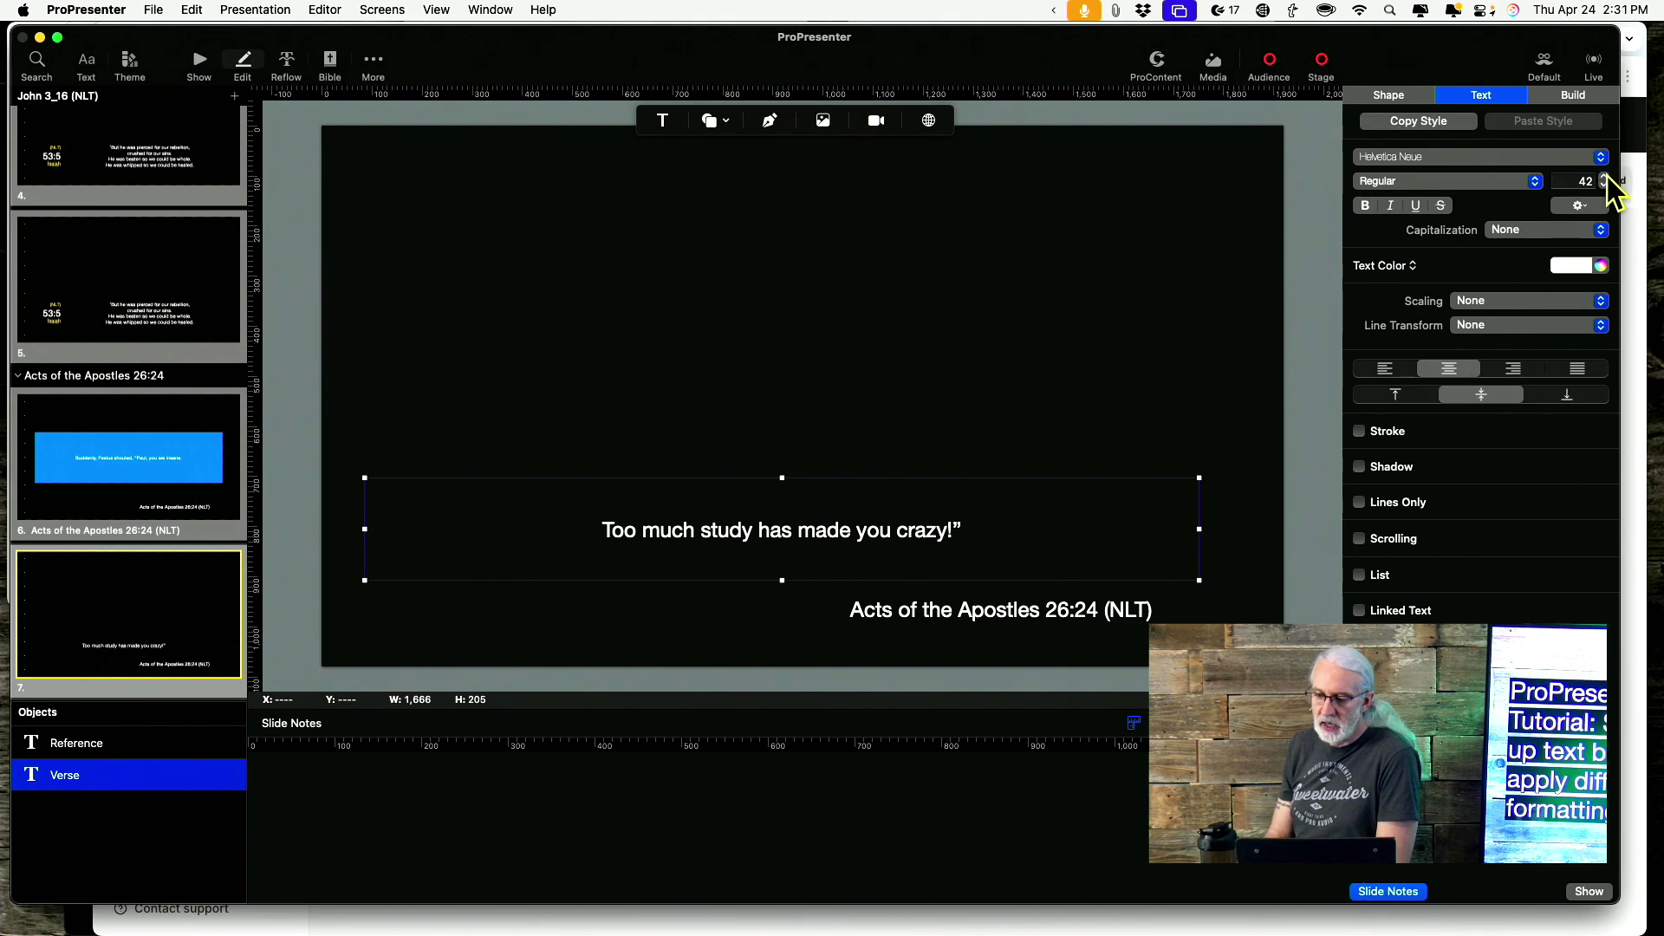
drag(1604, 177, 1604, 178)
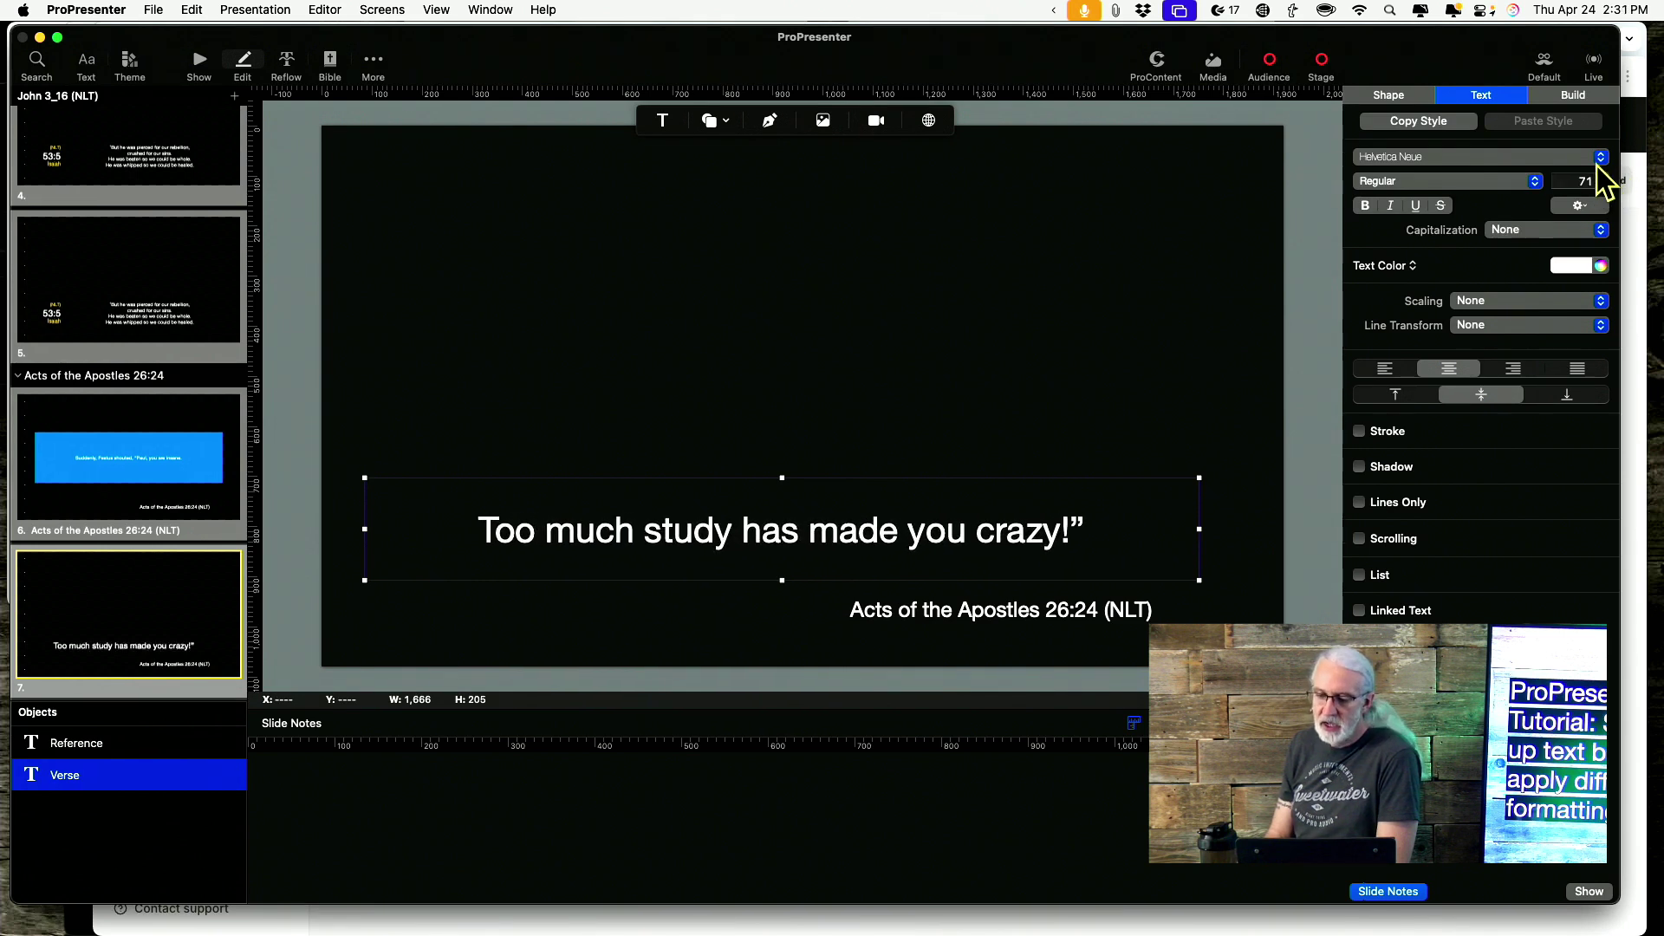
Make slide 7's verse text italic and bold, with its capitalization set to All Caps
click(1531, 182)
click(1510, 201)
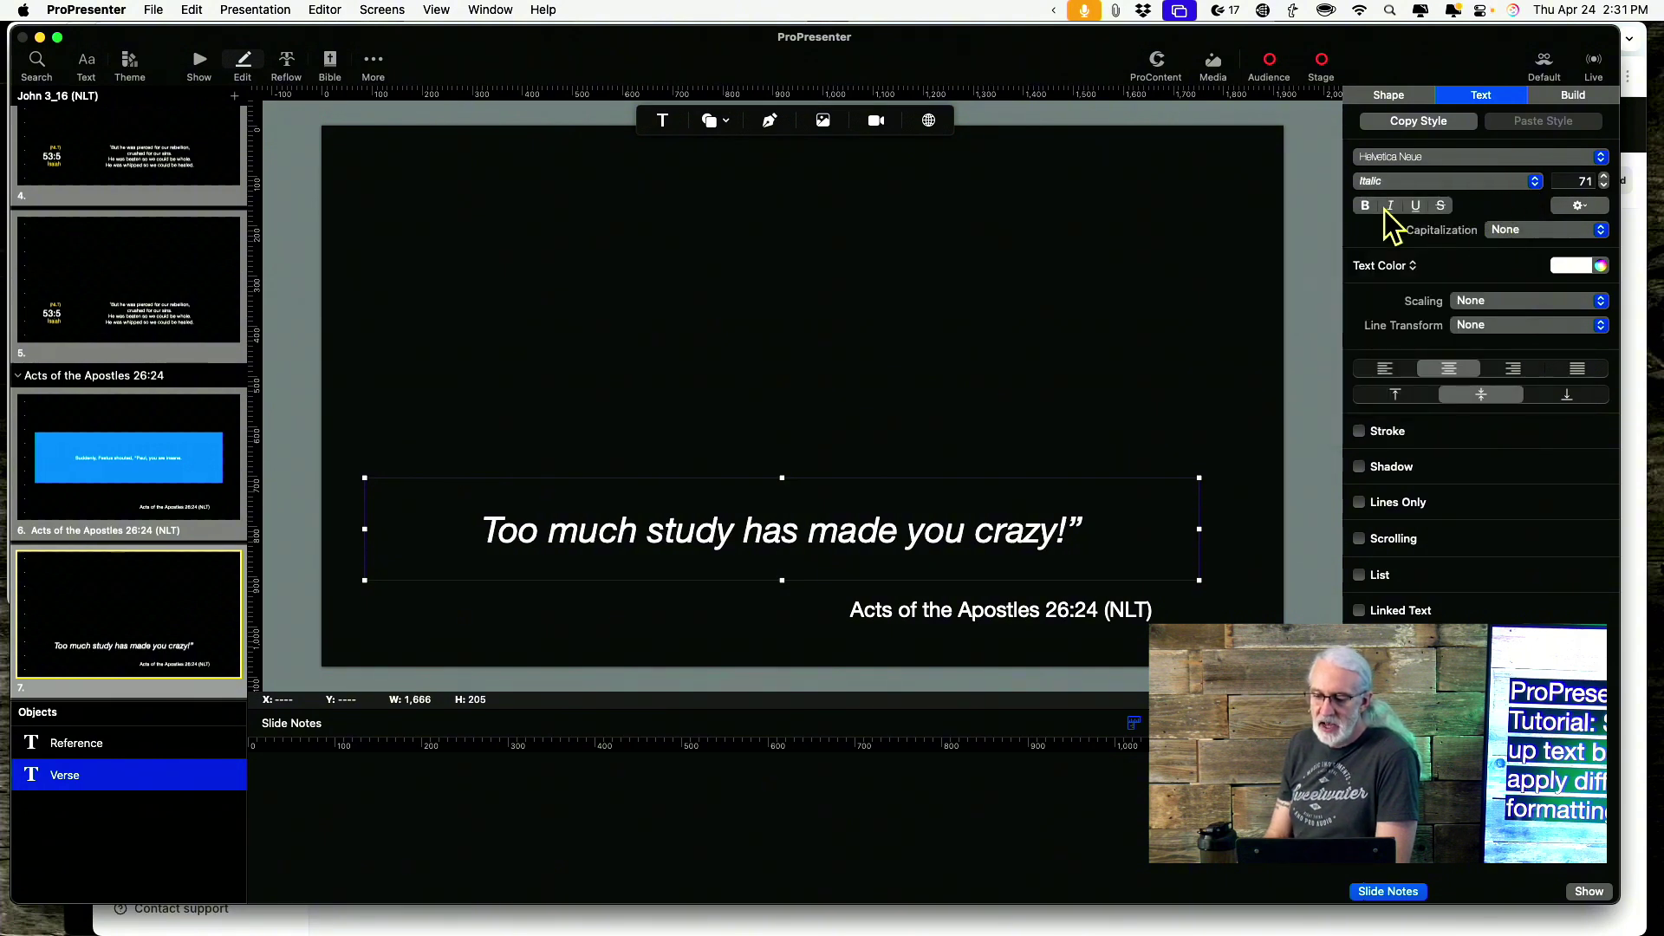
click(1363, 207)
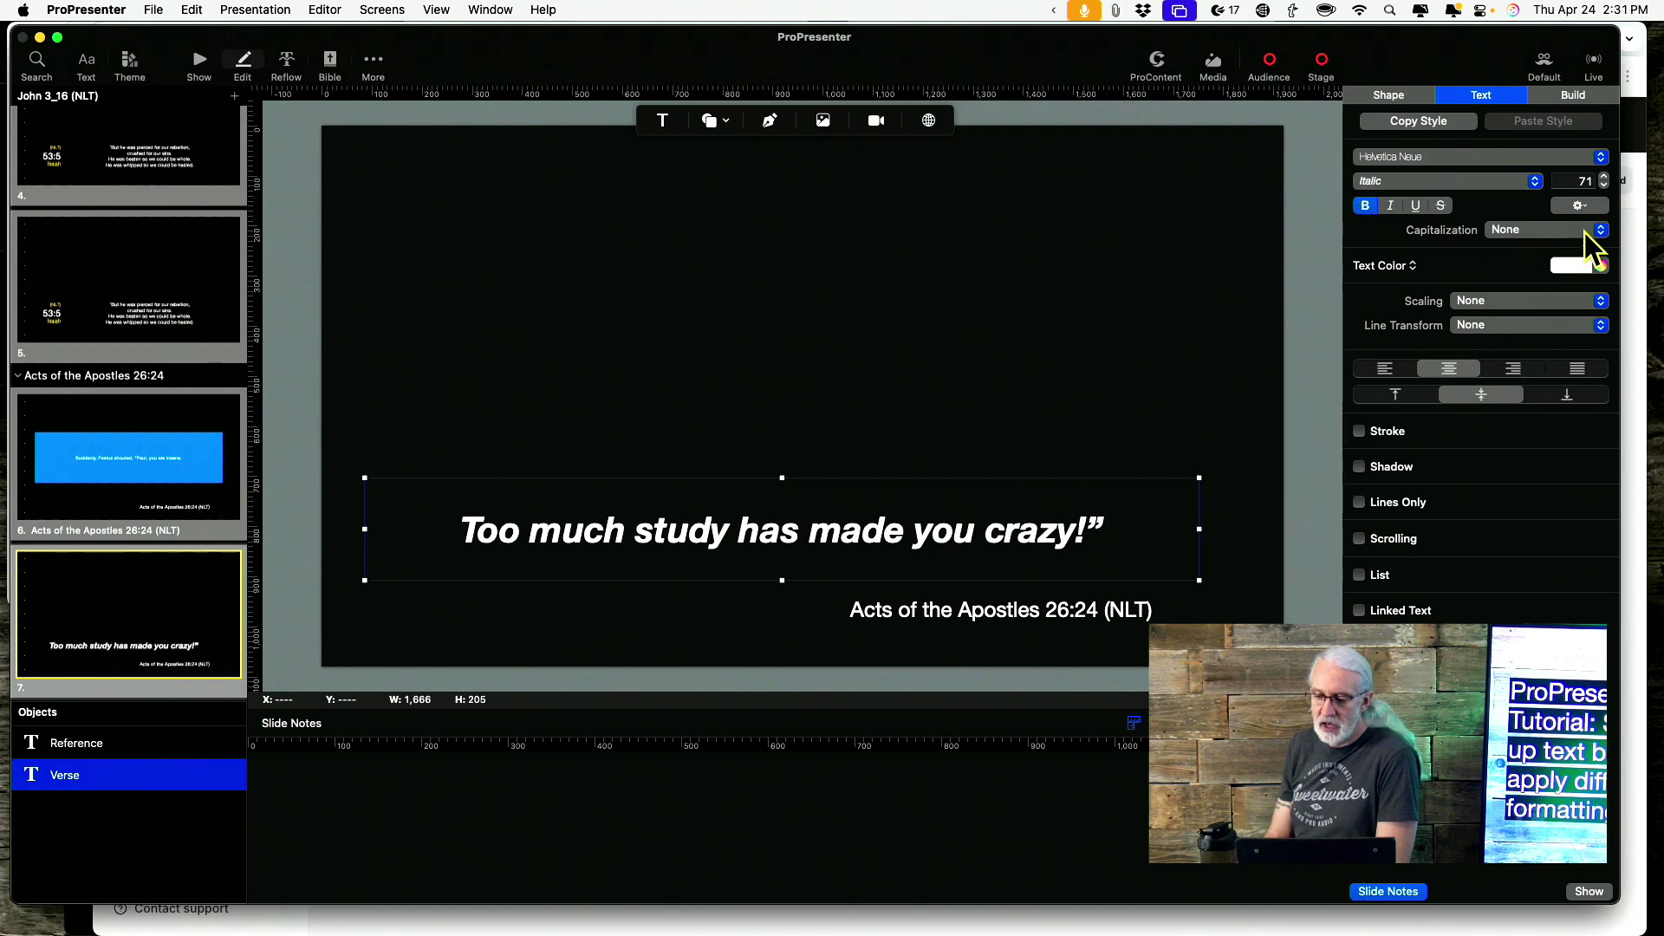
click(1589, 229)
click(1544, 251)
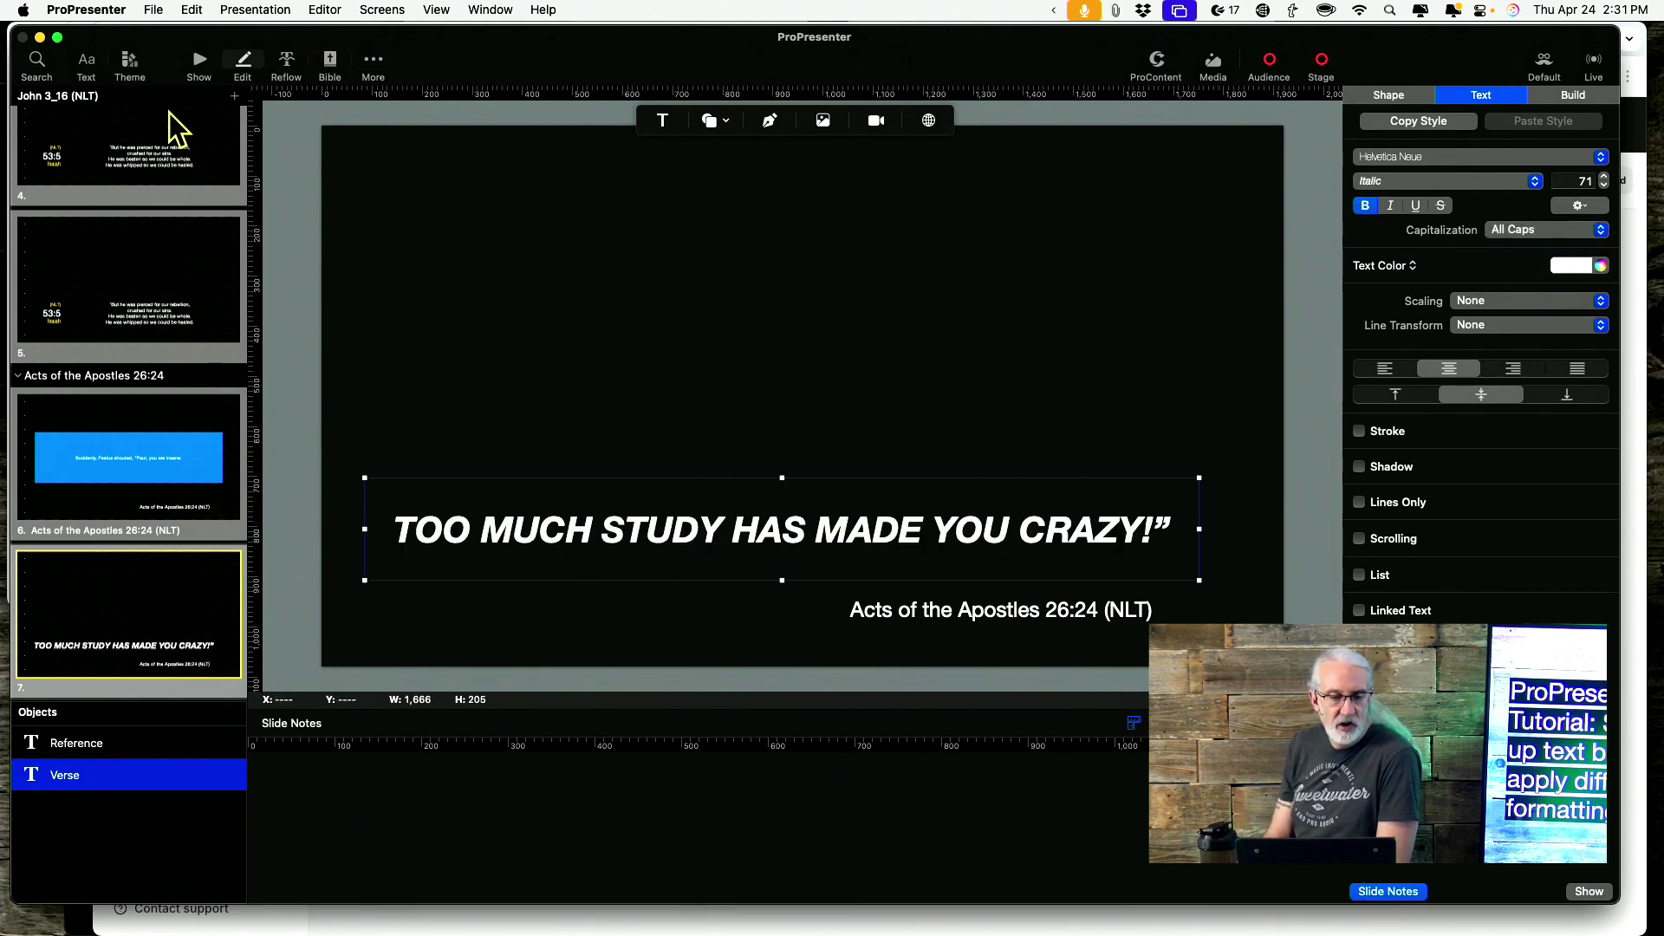
In the Reflow Editor, merge slide 7's text into slide 6 by removing the slide break between them
click(285, 62)
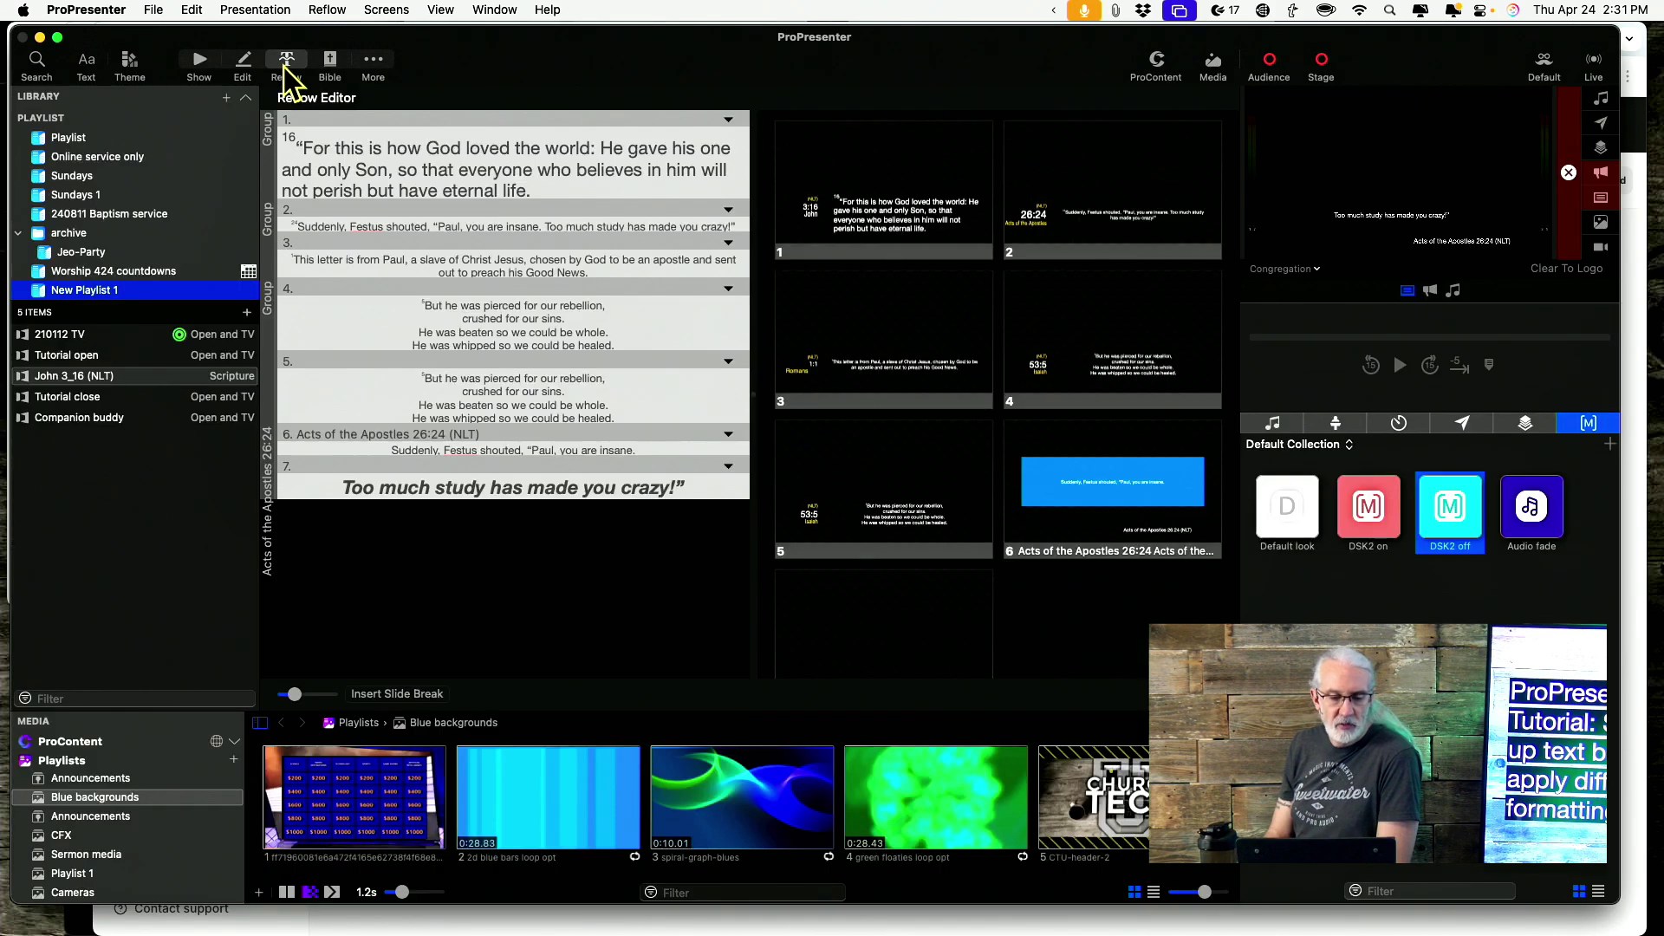
click(346, 479)
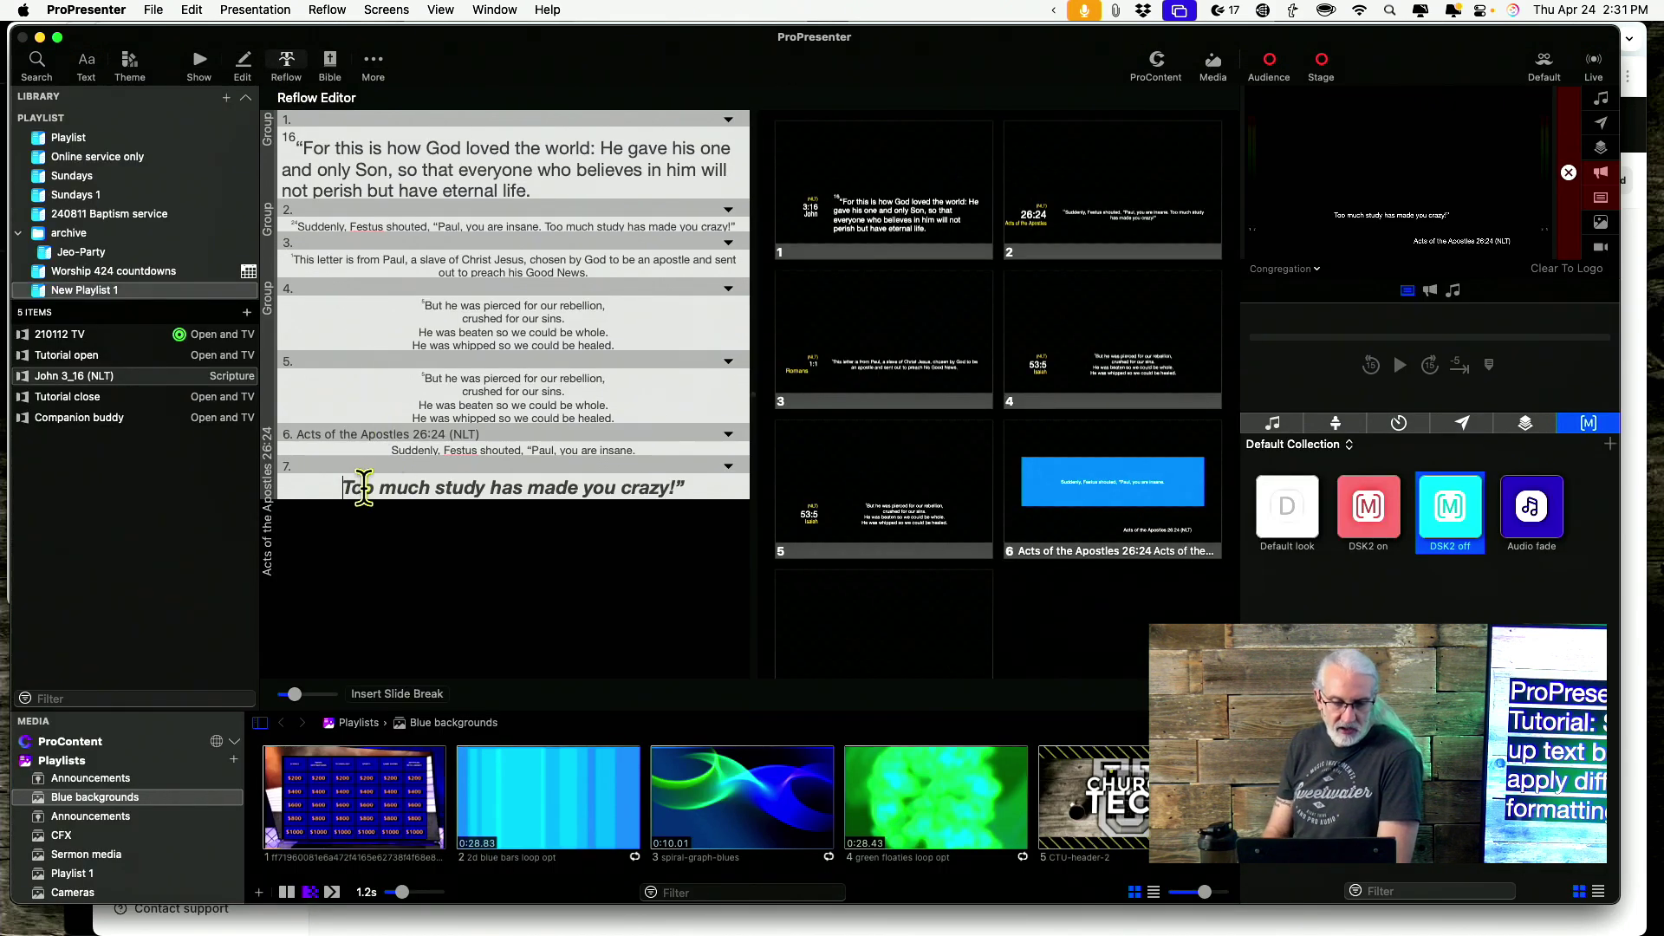
key(BackSpace)
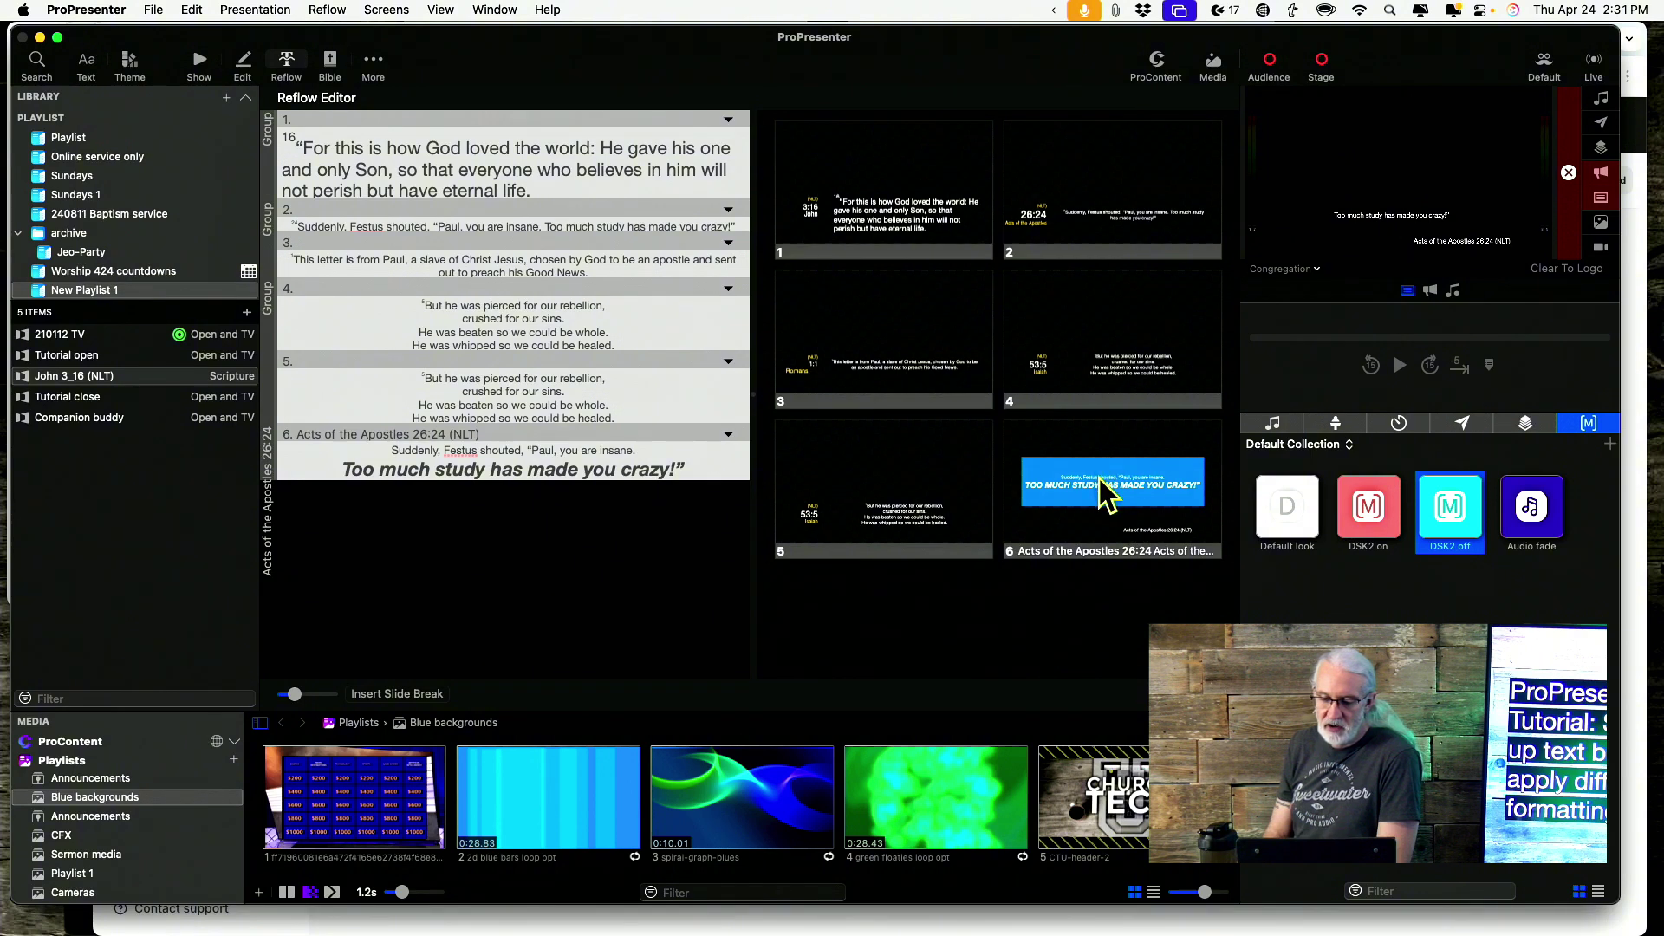
Return to the presentation's slides and send the merged slide 6 to the output
click(200, 62)
click(664, 292)
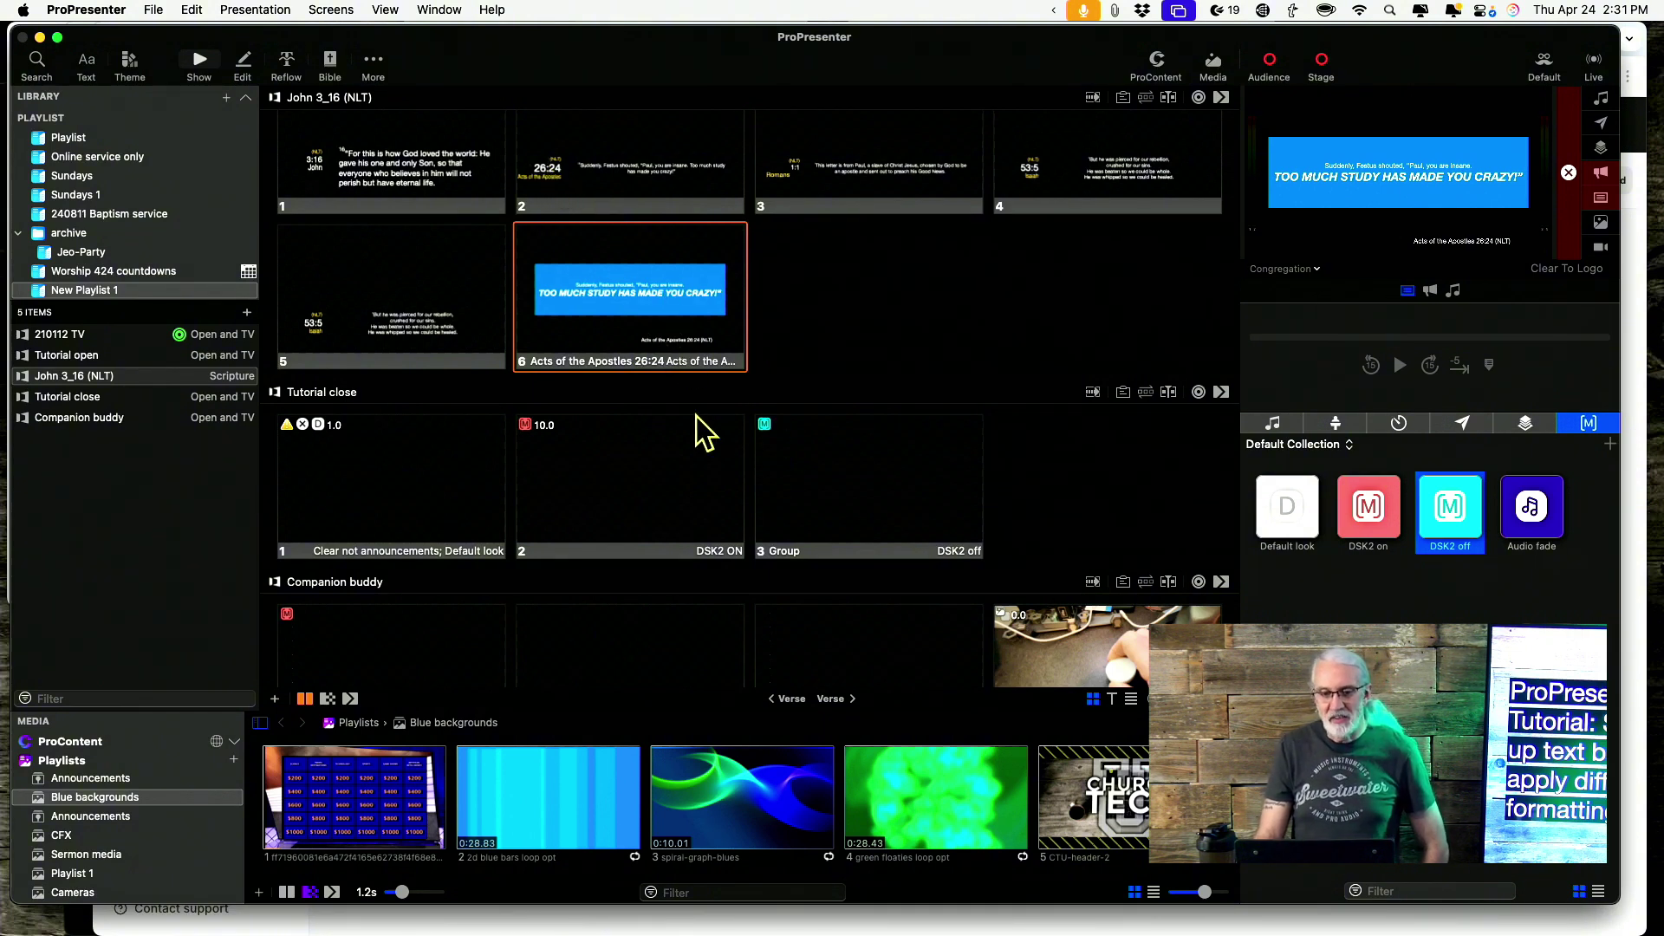
Open slide 6 in the slide editor and enlarge its Reference text box to about 1718 by 922, covering the verse text
right_click(693, 331)
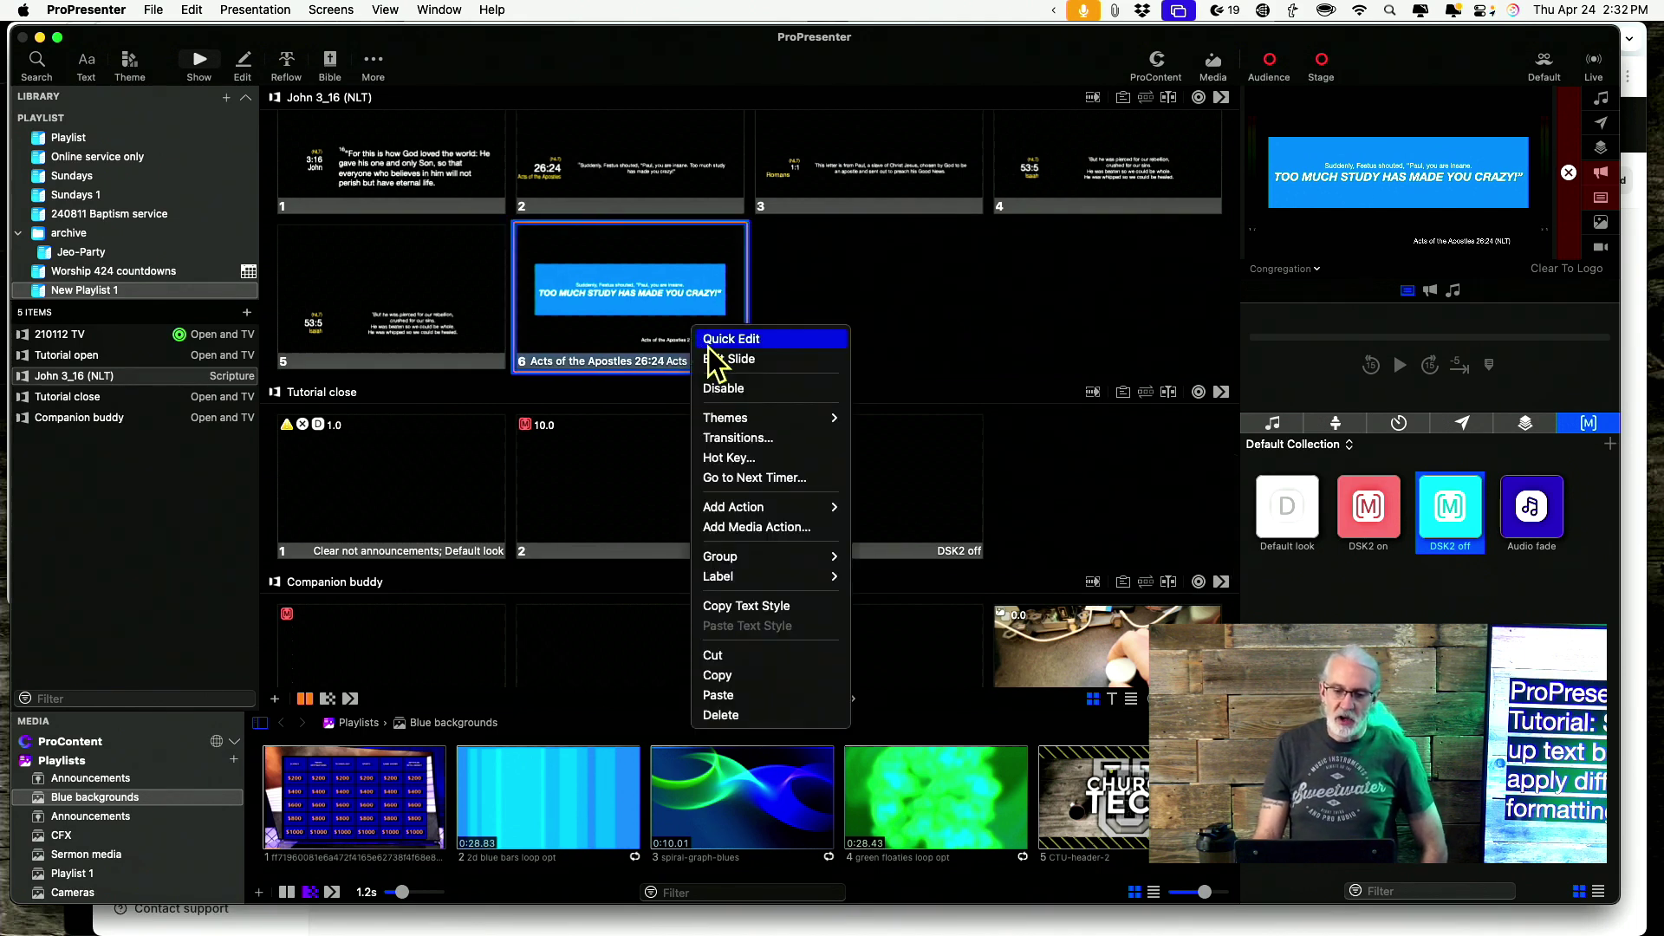
click(714, 359)
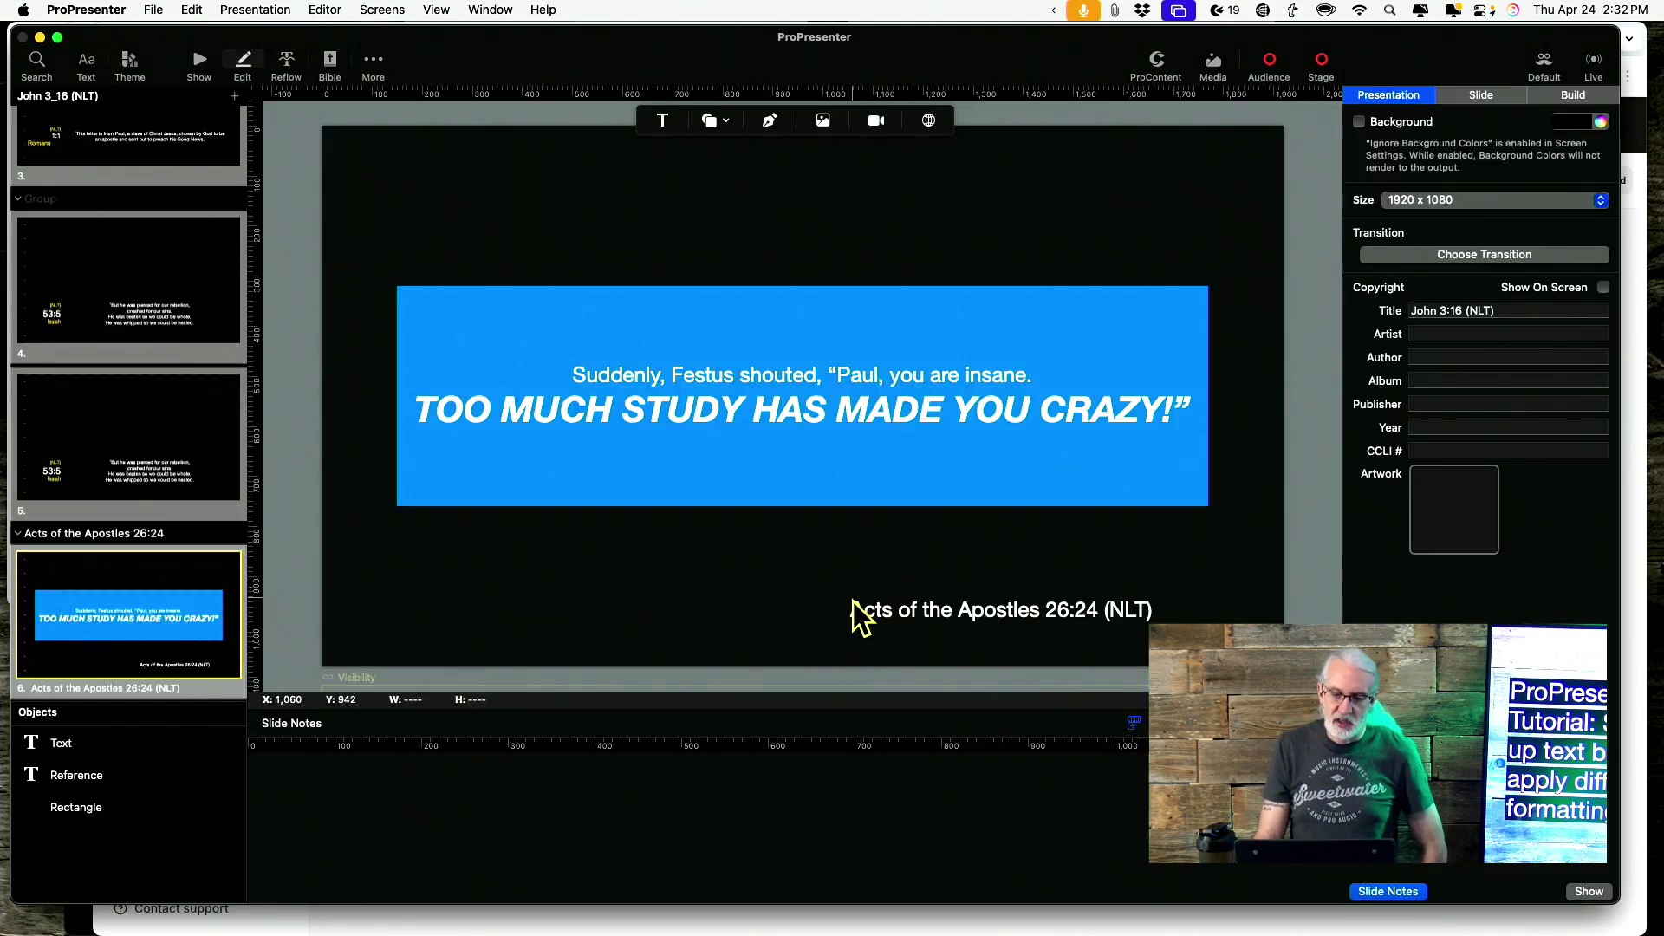
click(880, 614)
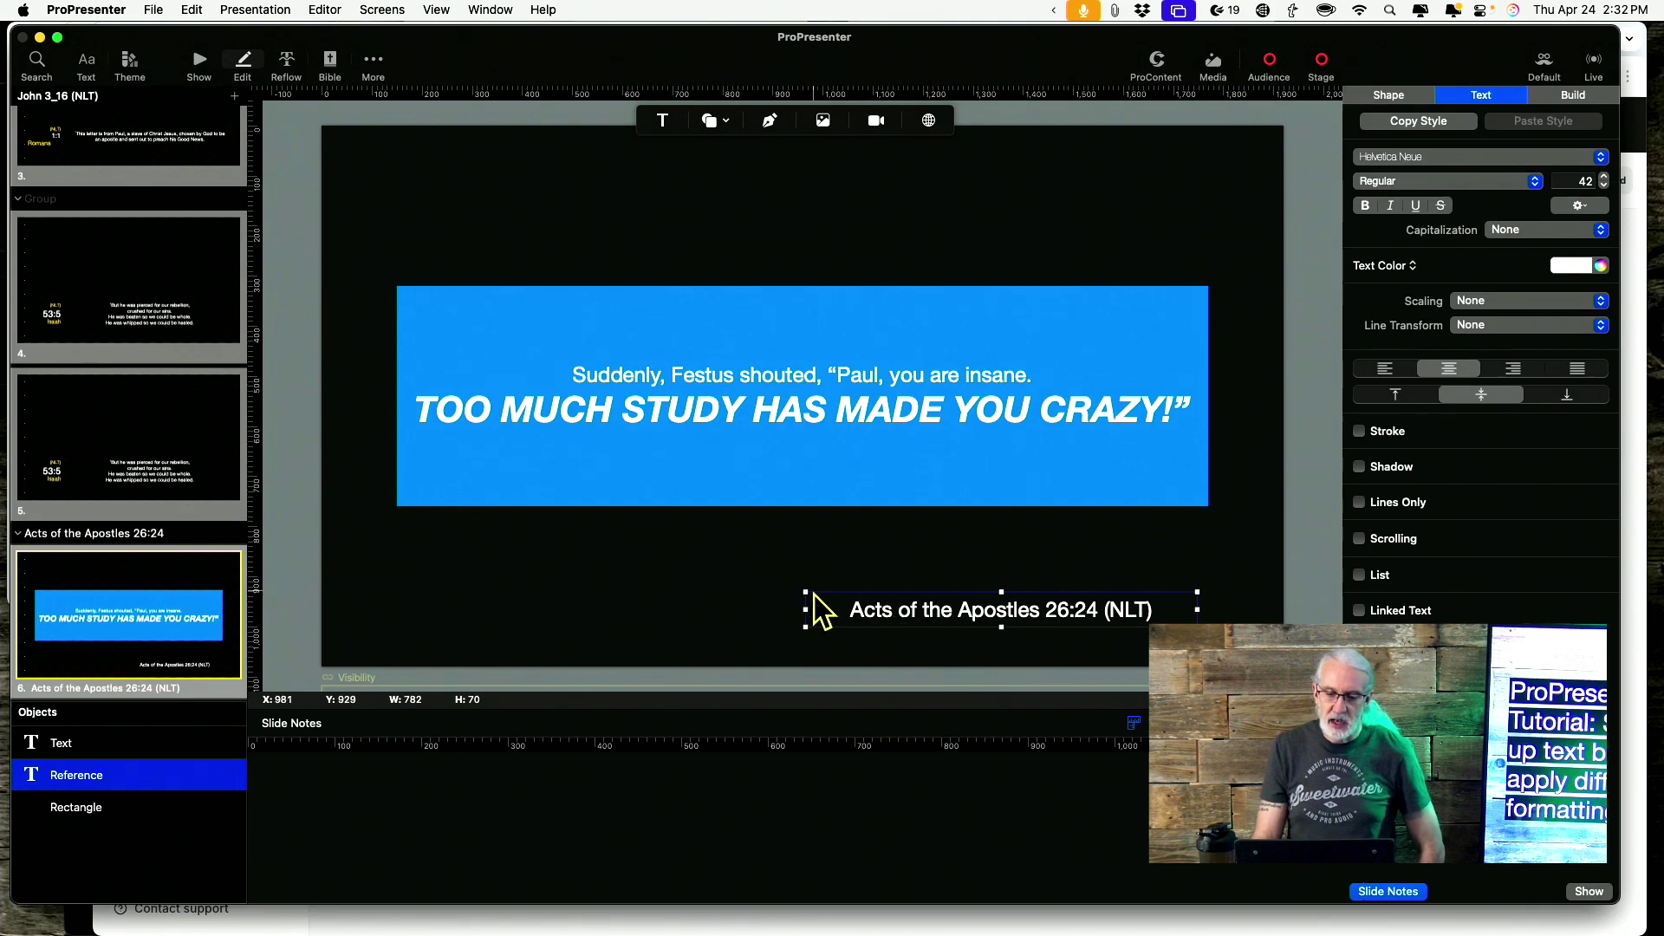
drag(806, 592, 336, 165)
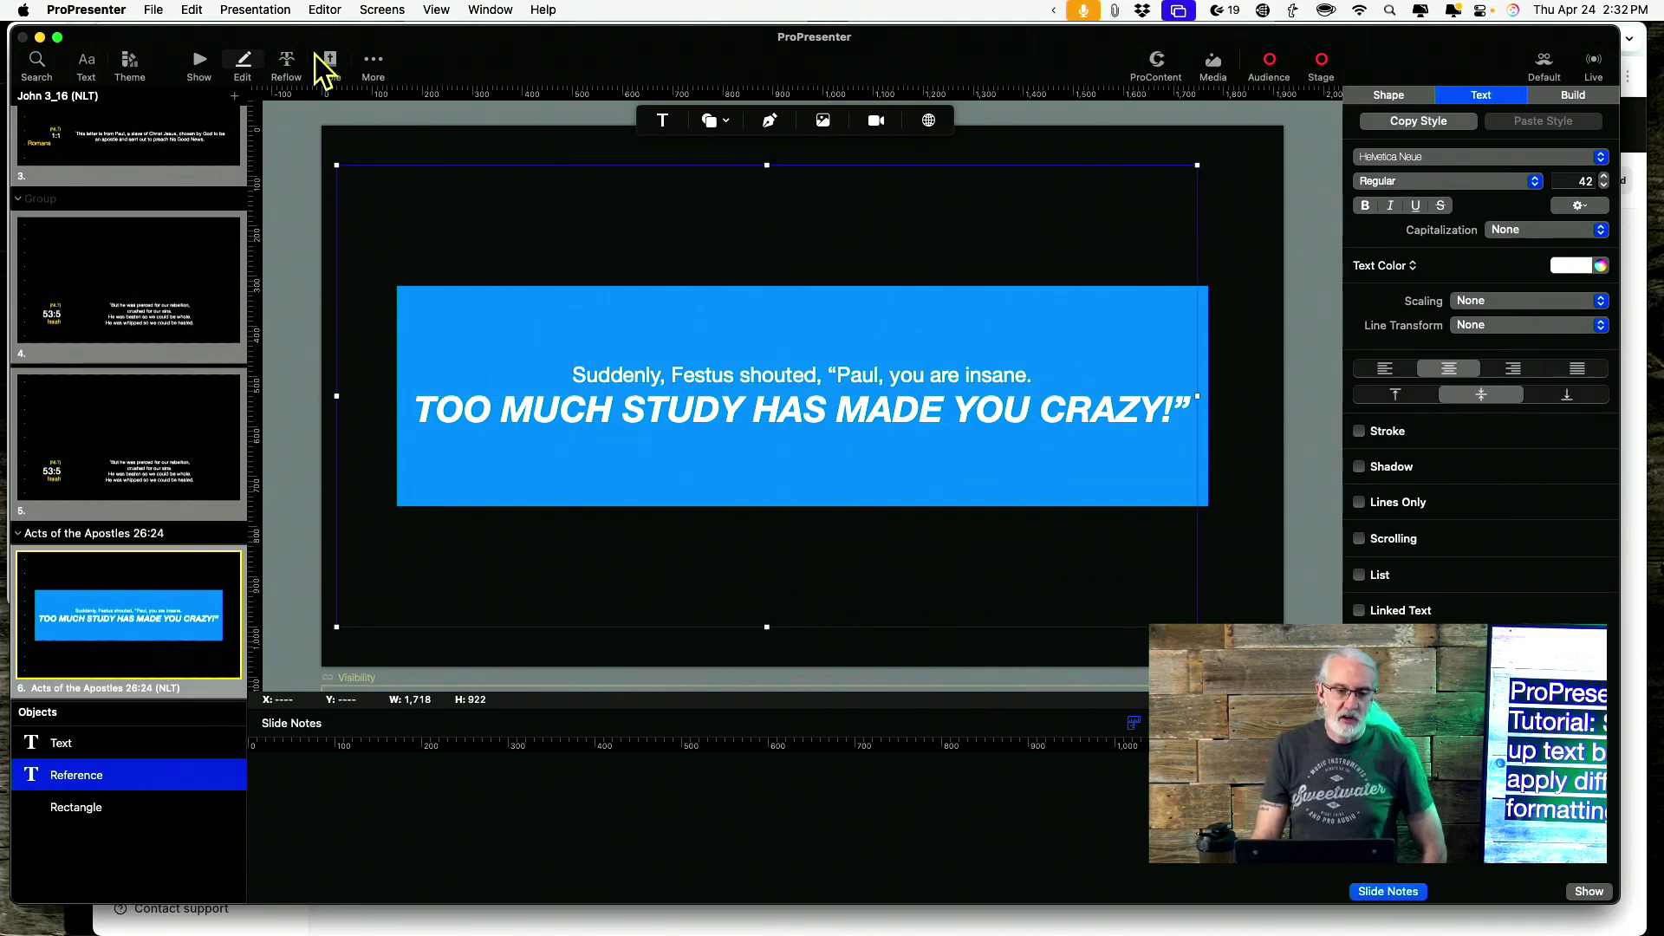
In the Reflow Editor, split slide 6's reference into three slides: "Acts of the Apostles", "26:24" and "(NLT)"
click(288, 65)
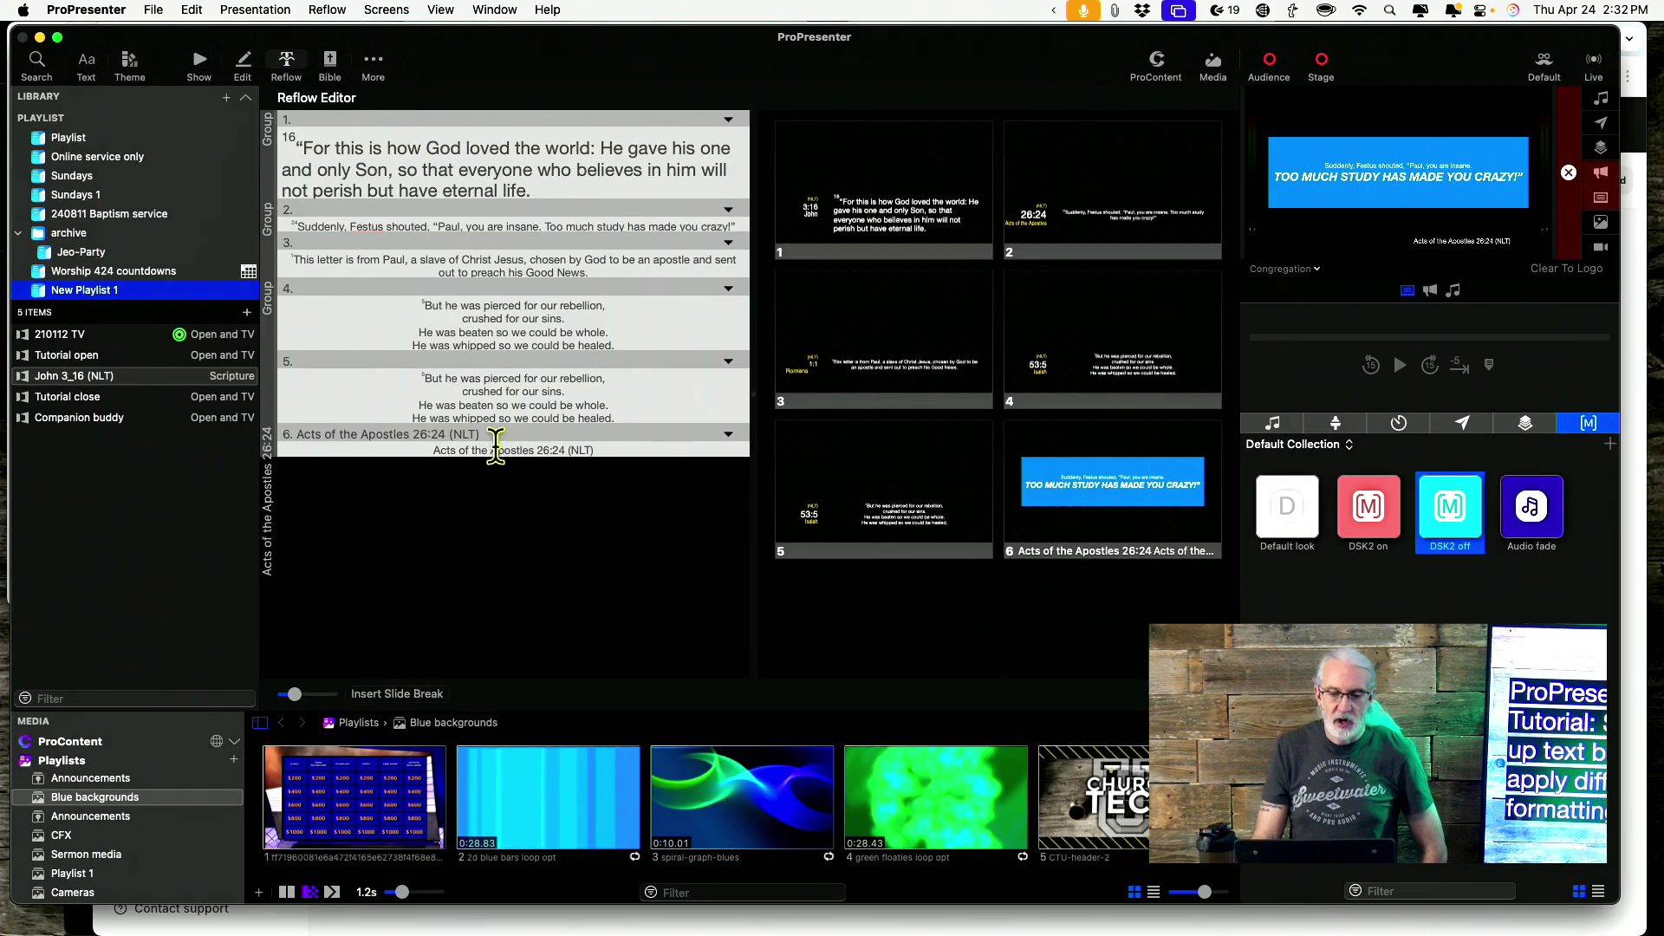
click(494, 450)
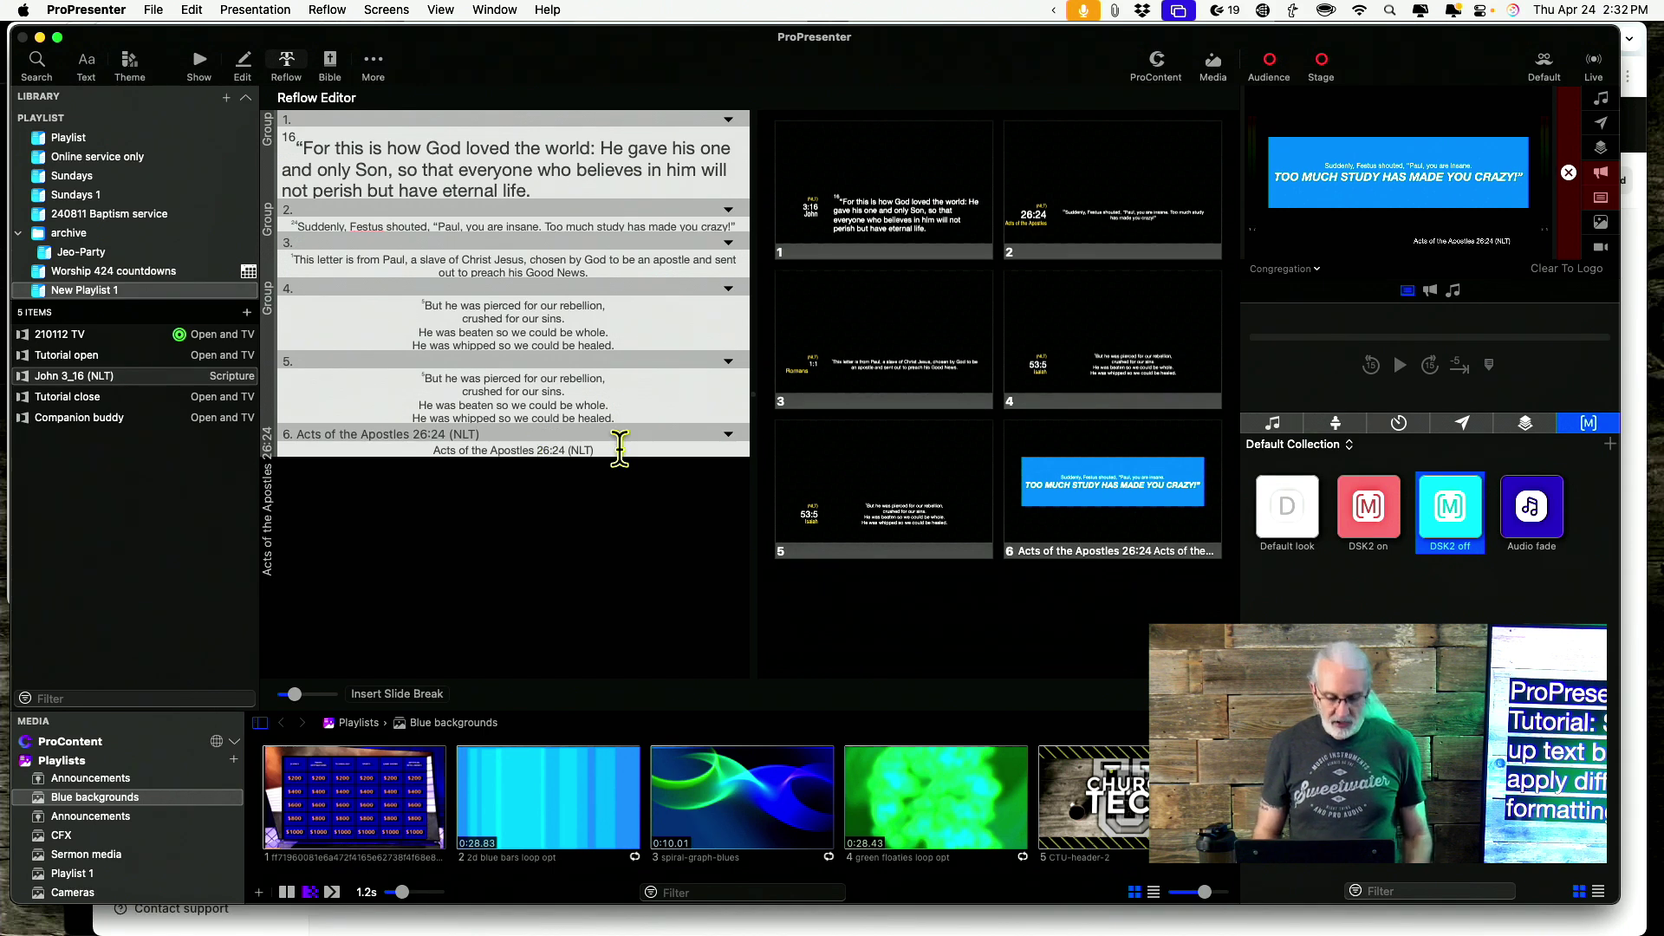
key(super+Return)
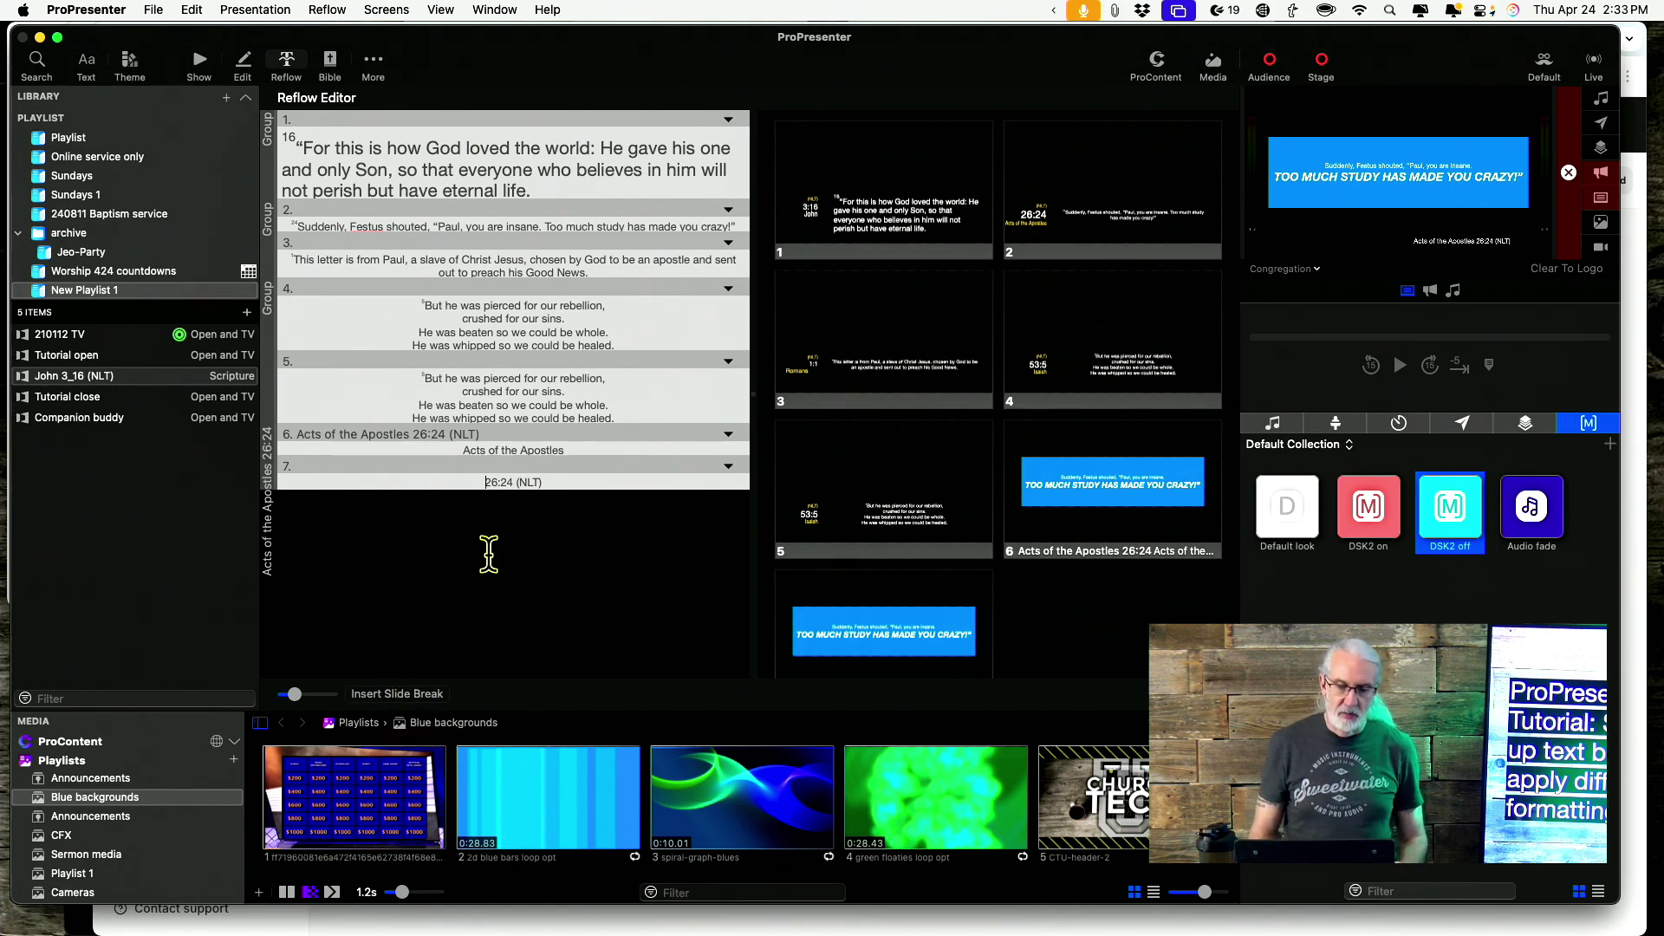
click(518, 482)
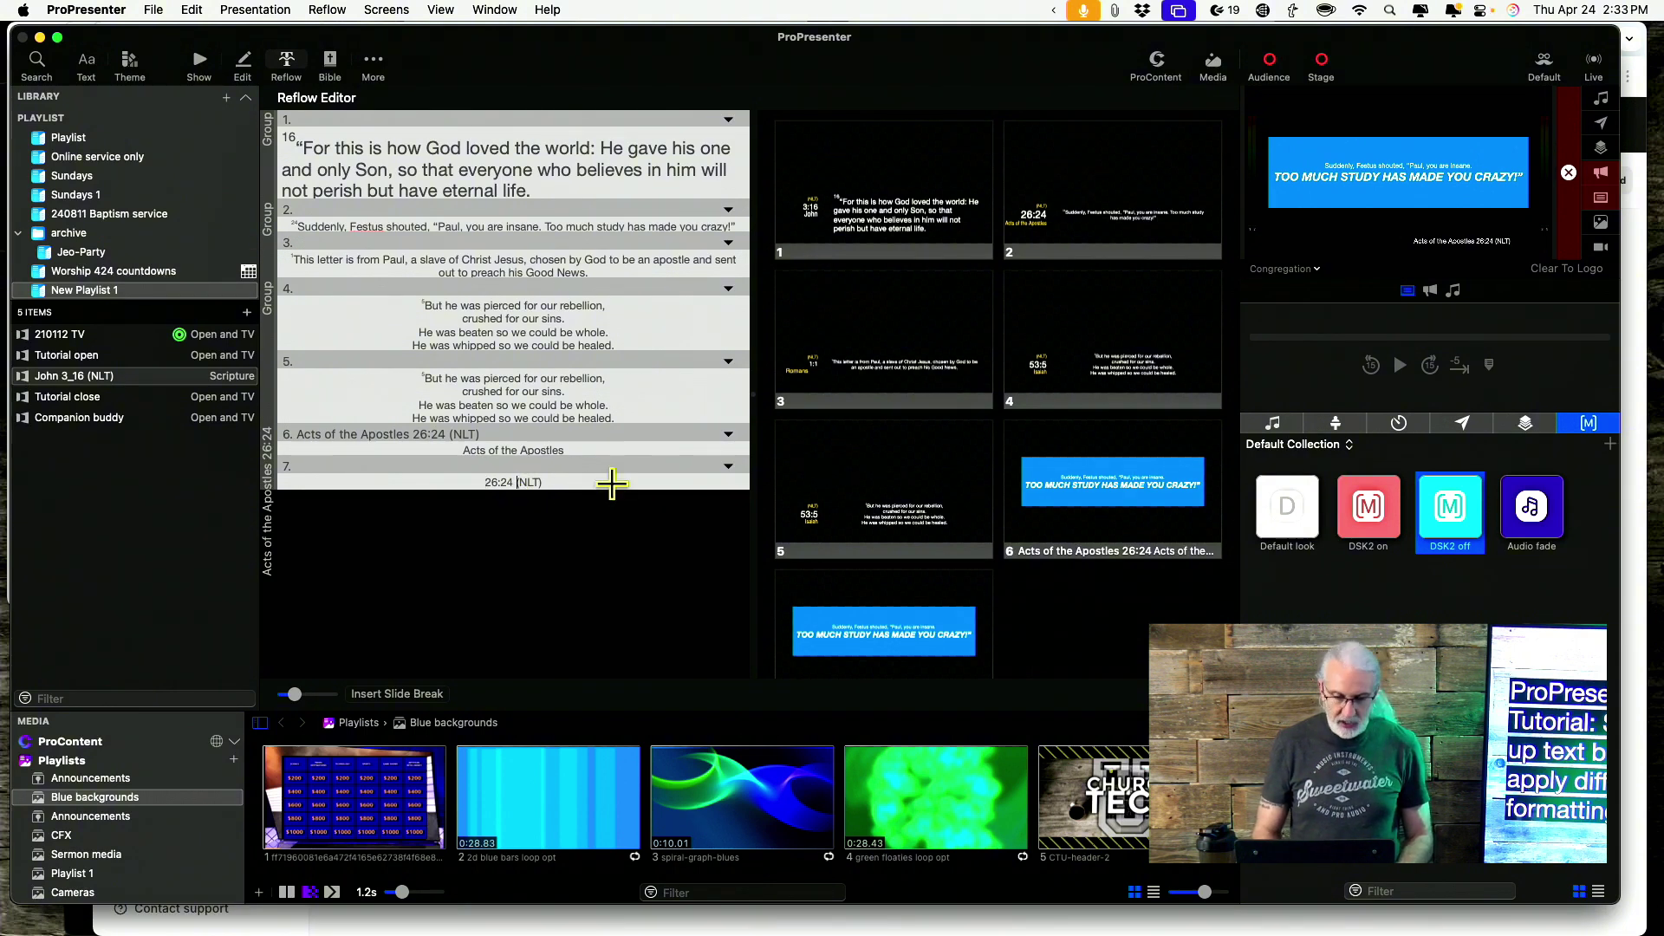
key(super+Return)
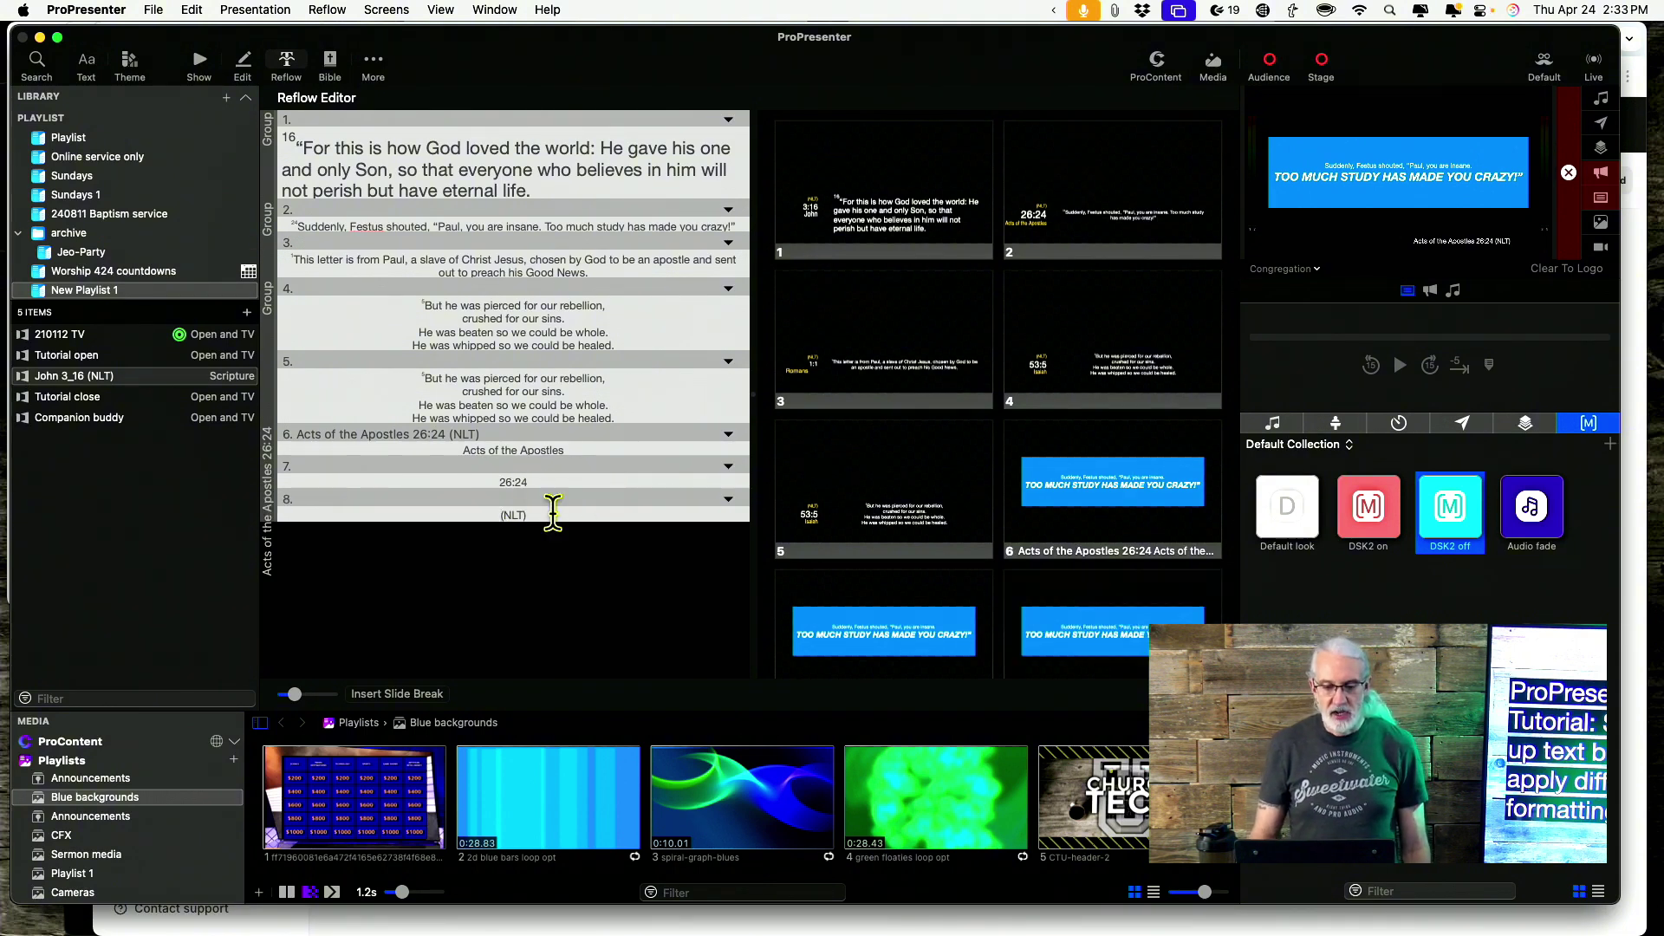
Send slides 6, 7 and 8 to the output one after another to check the split reference
click(199, 62)
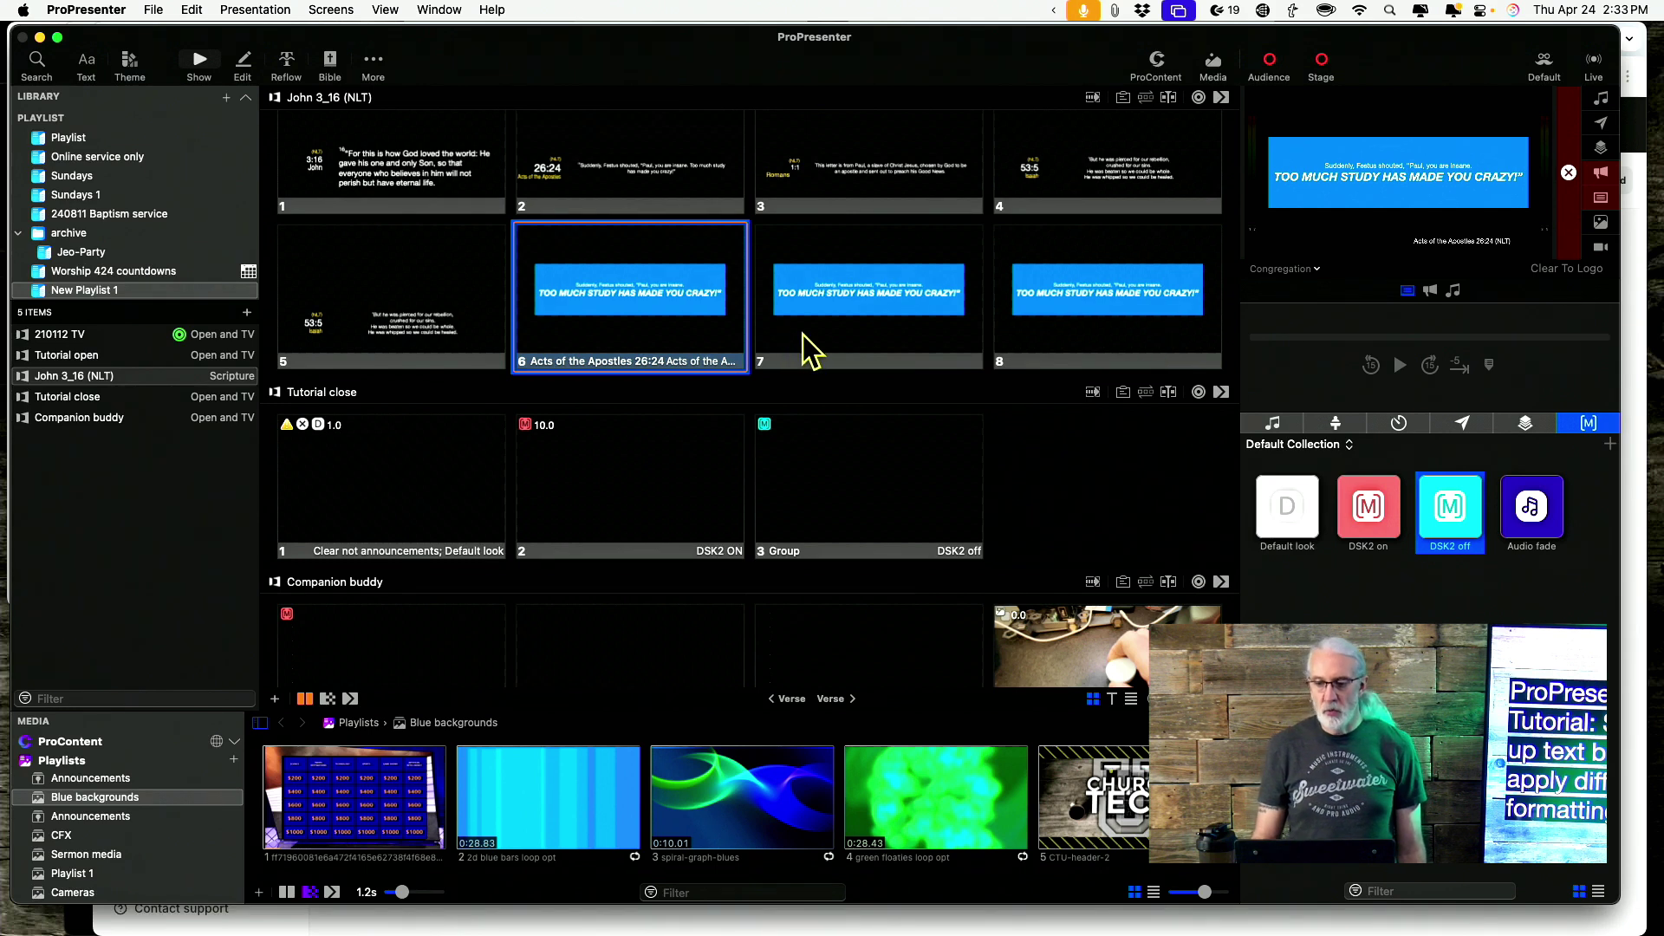
click(637, 329)
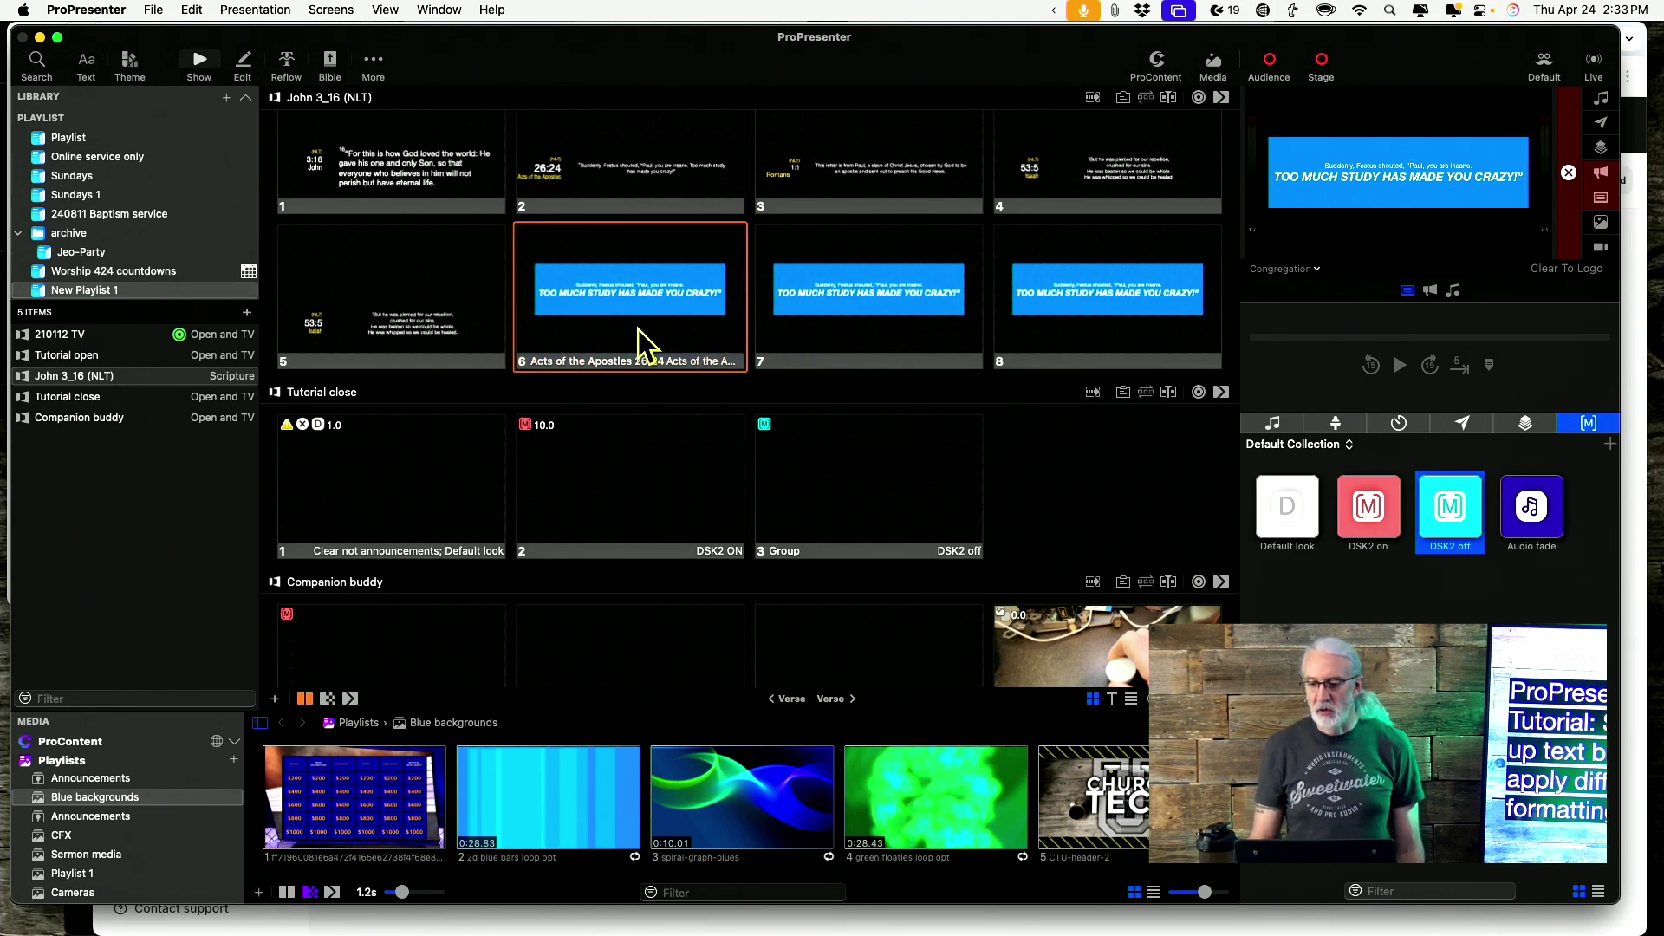
click(886, 336)
click(1162, 341)
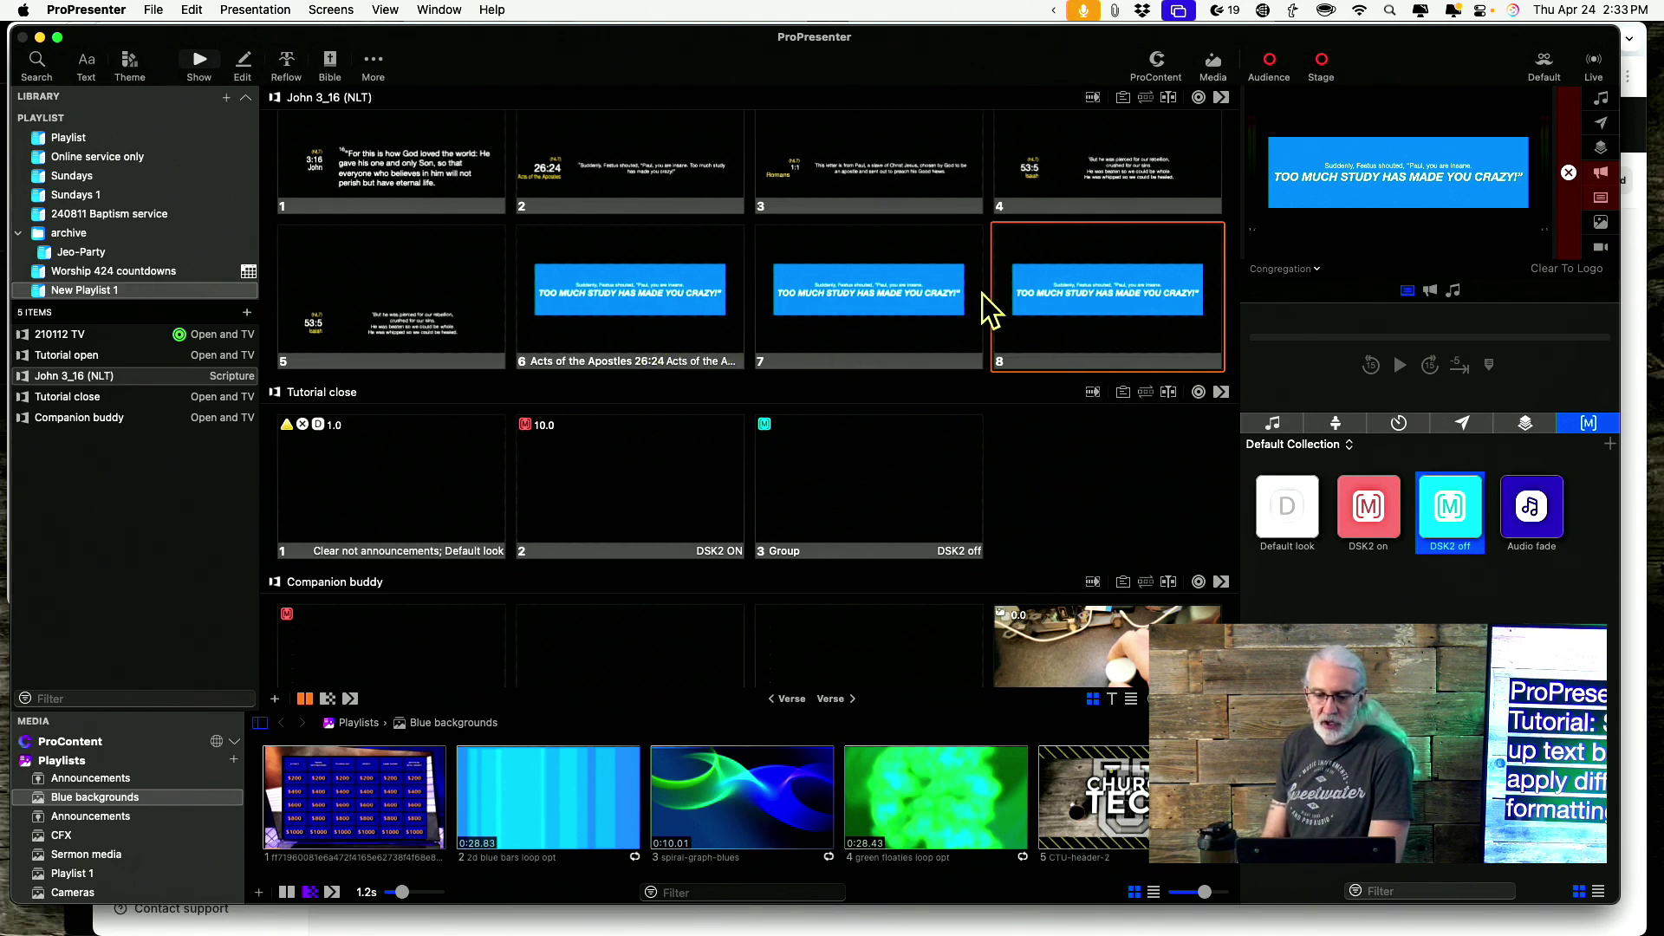
Send slides 2, 4, 3, 5 and 1 to the output in turn to compare their verse and reference layouts
click(537, 169)
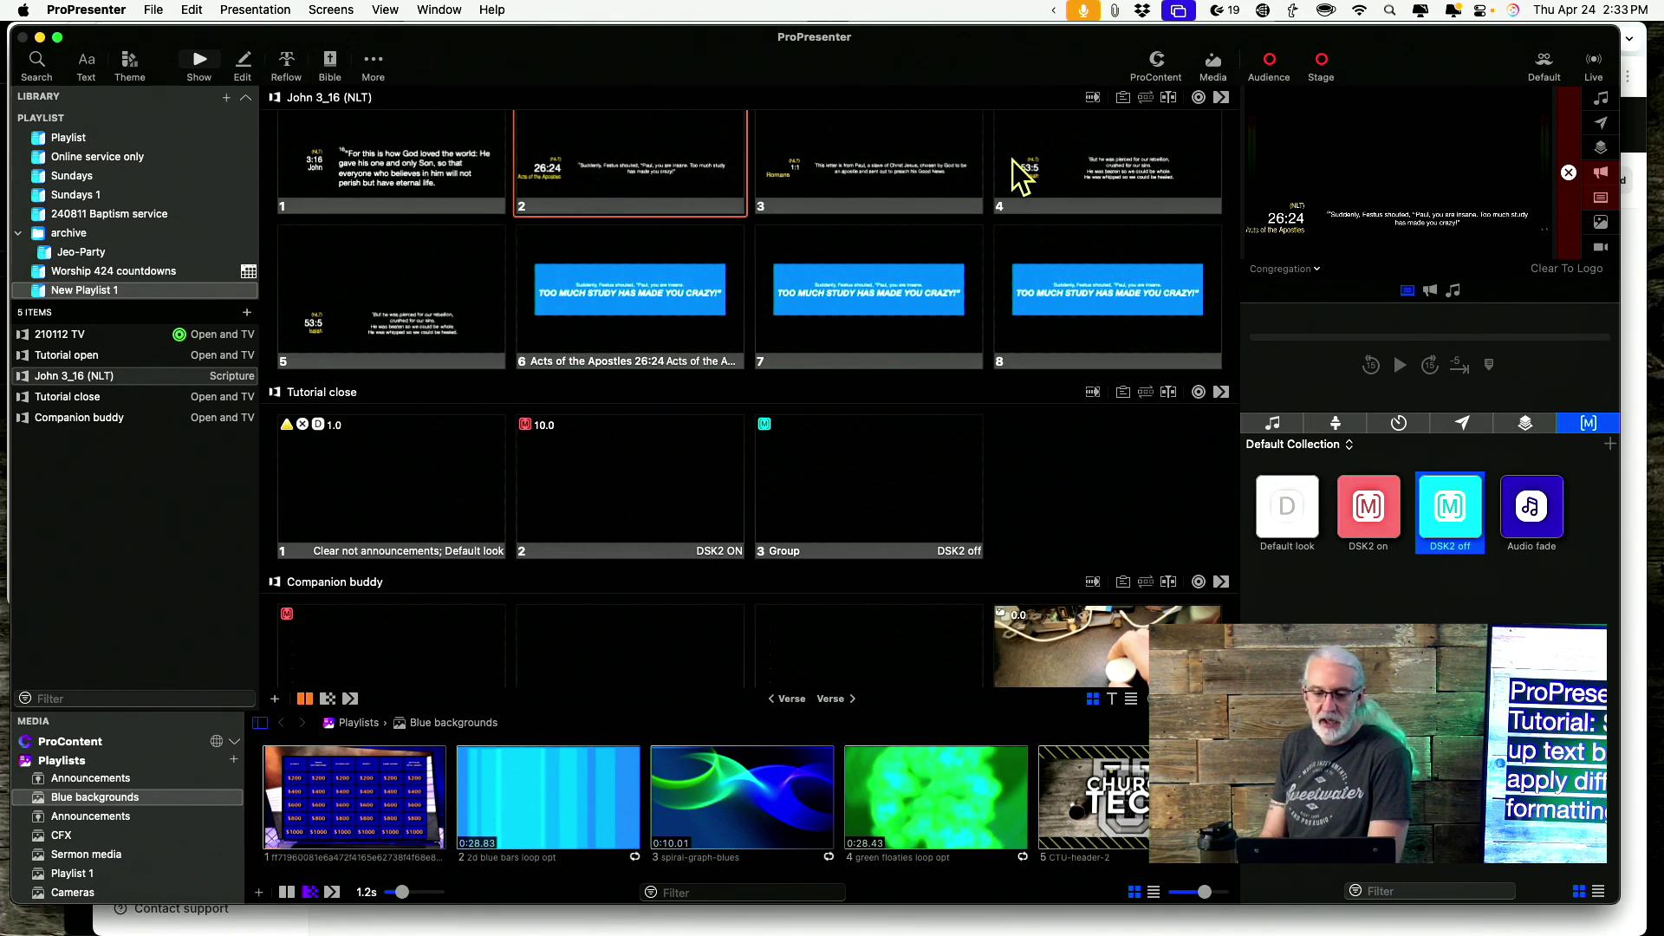
click(1050, 180)
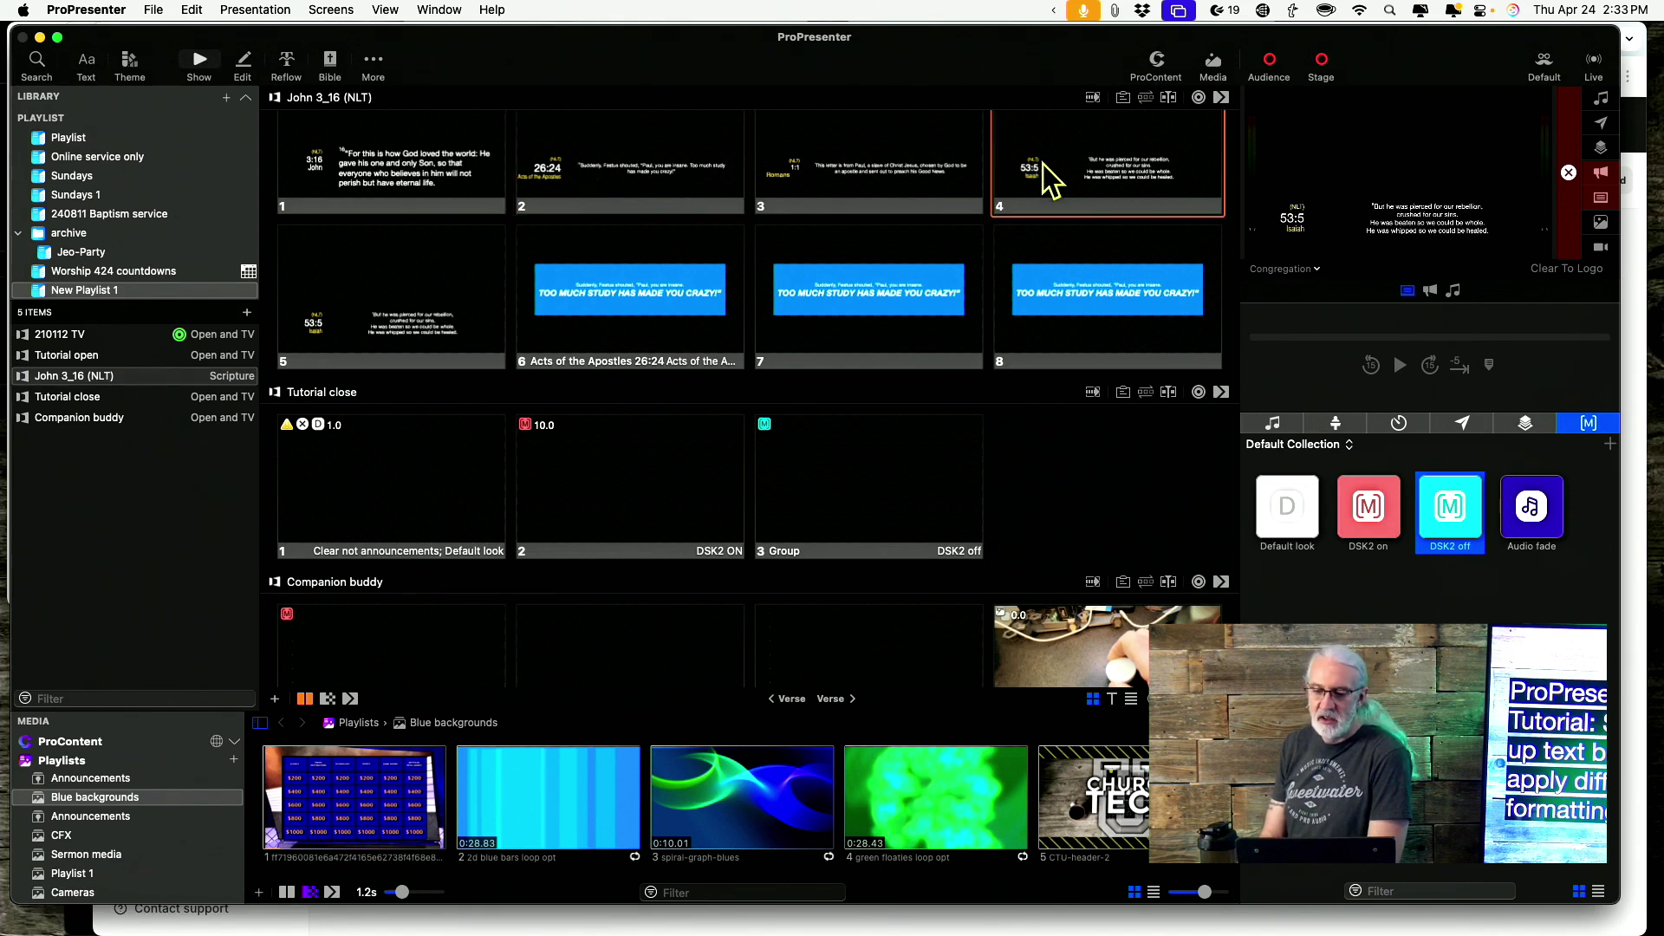
click(889, 167)
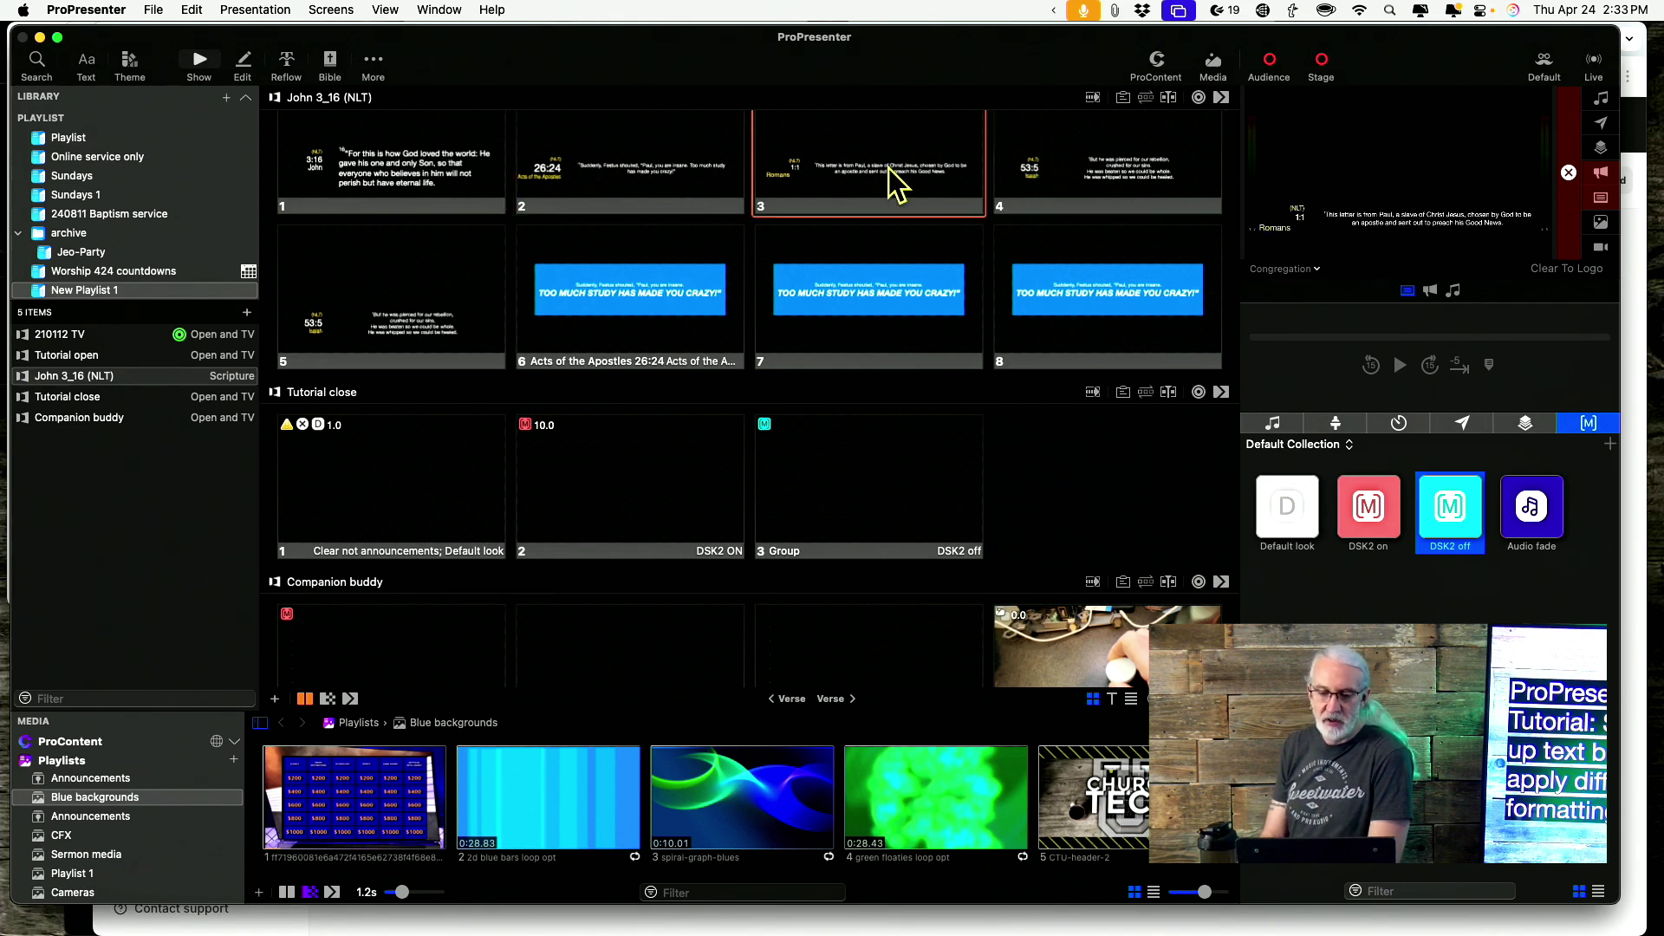
click(464, 286)
click(400, 168)
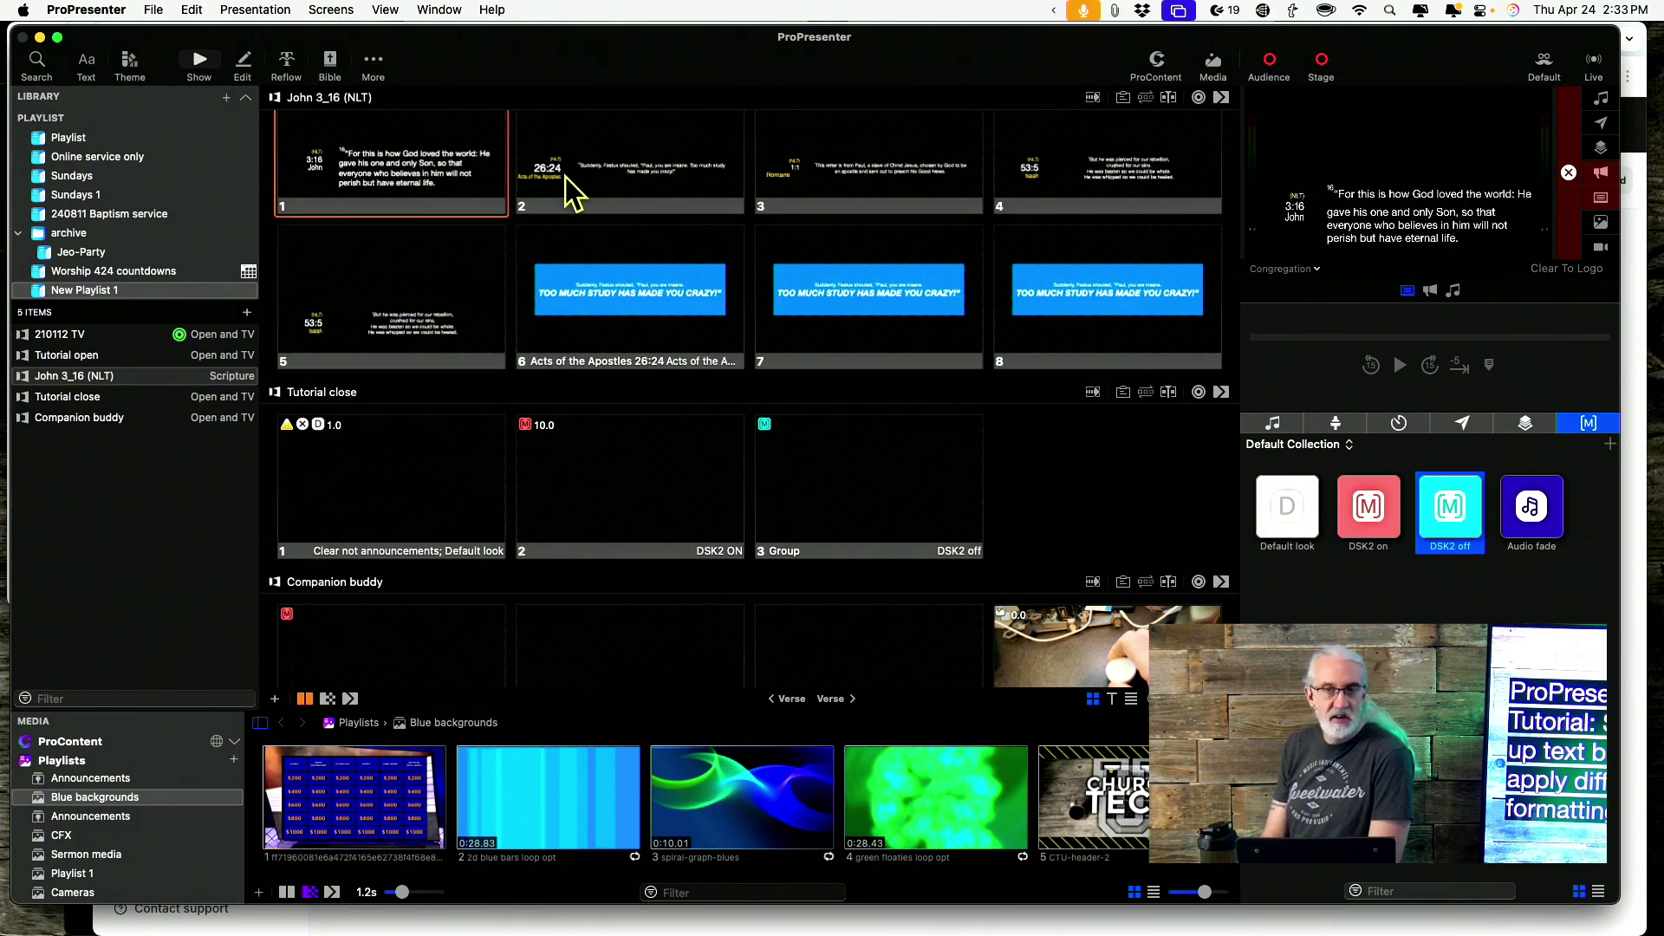